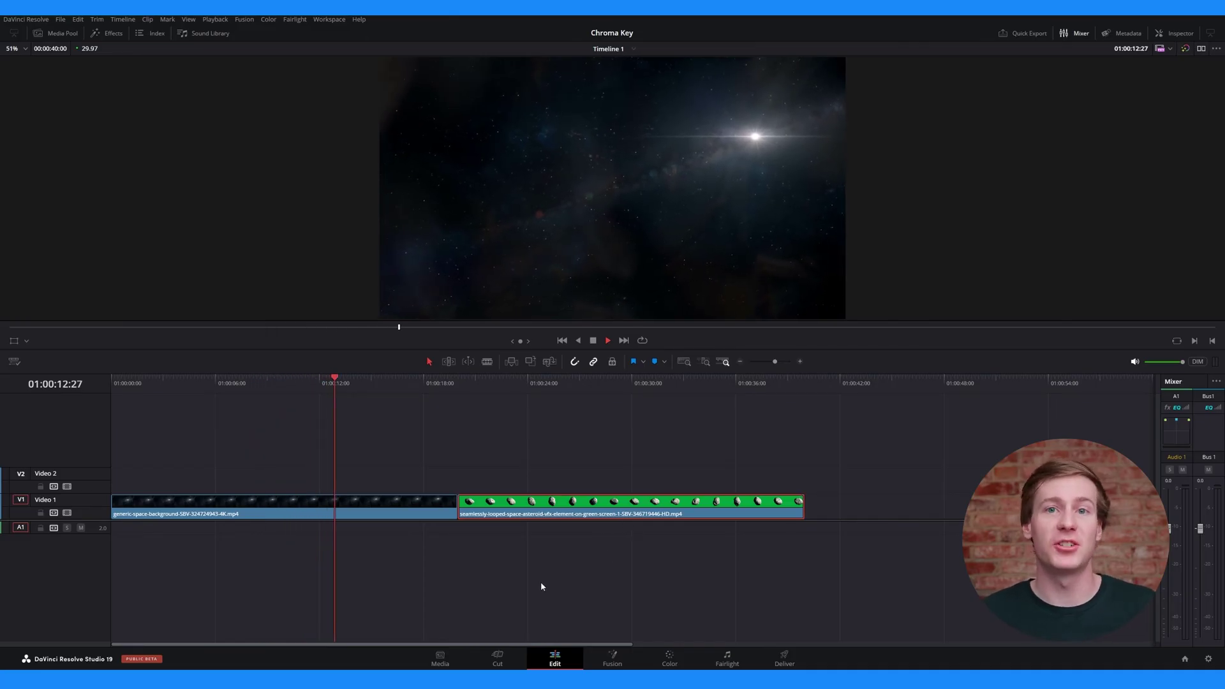
Move the green-screen asteroid clip onto Video 2 above the space background
left_click(421, 510)
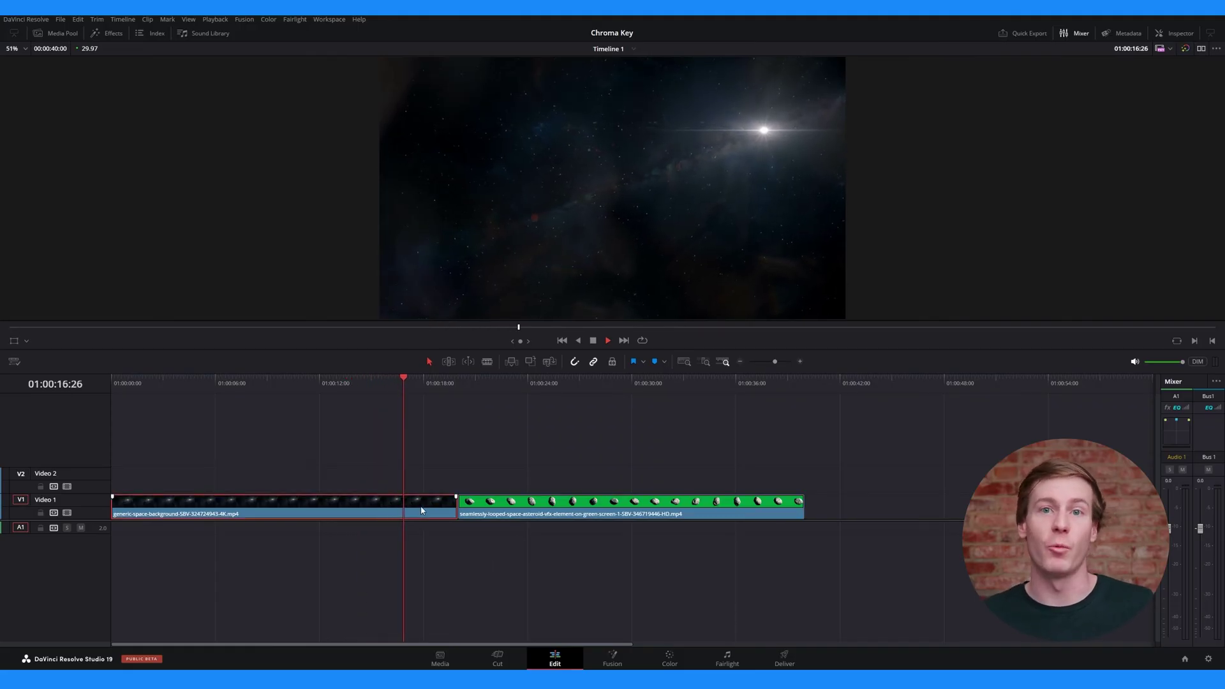
left_click(491, 509)
left_click_drag(495, 507, 128, 489)
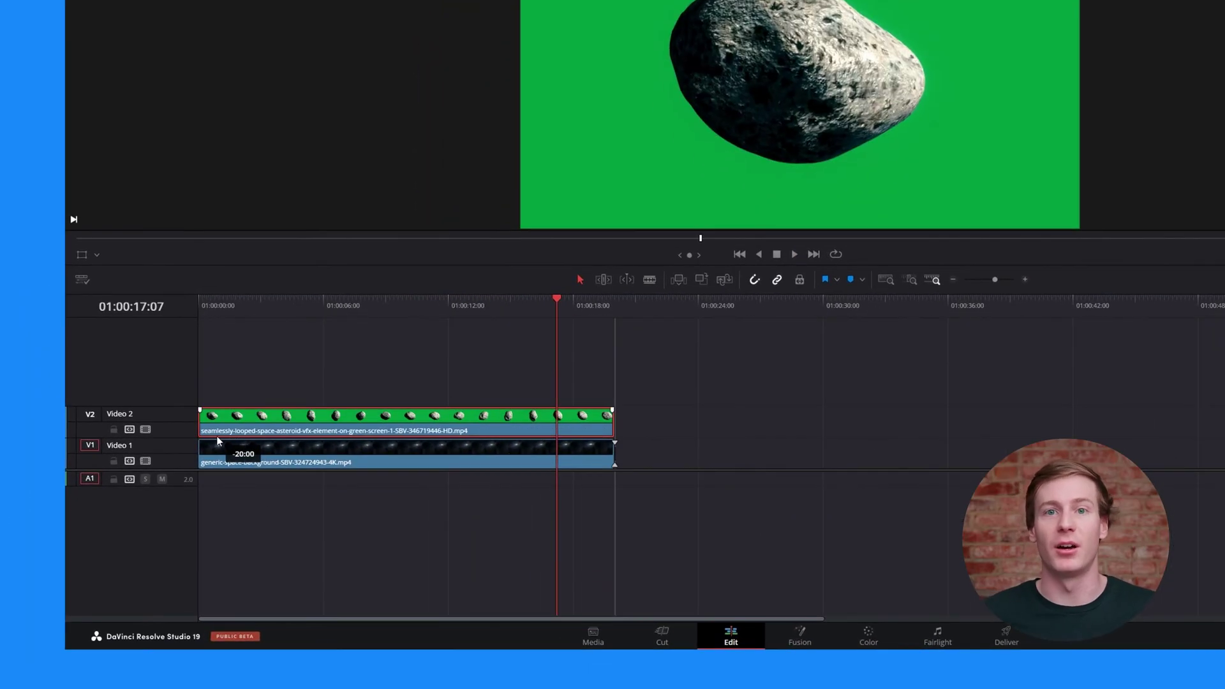
left_click(326, 479)
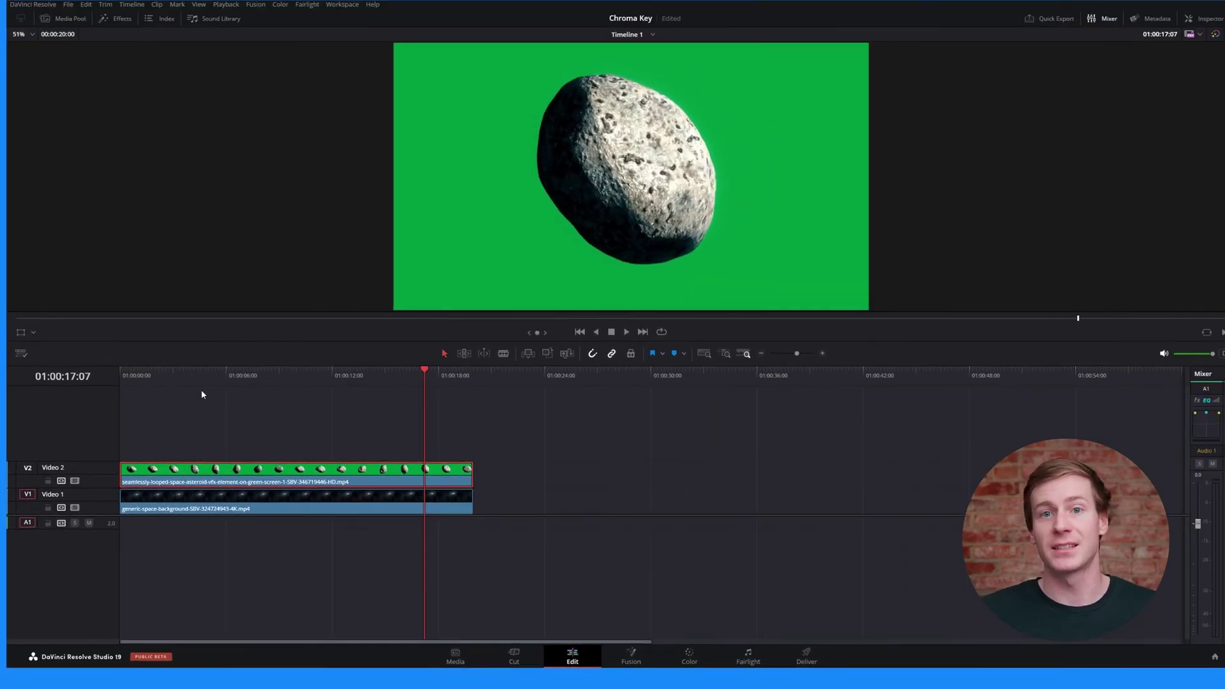
Find the 3D Keyer in Open FX by searching '3d' and apply it to the asteroid clip
left_click(110, 33)
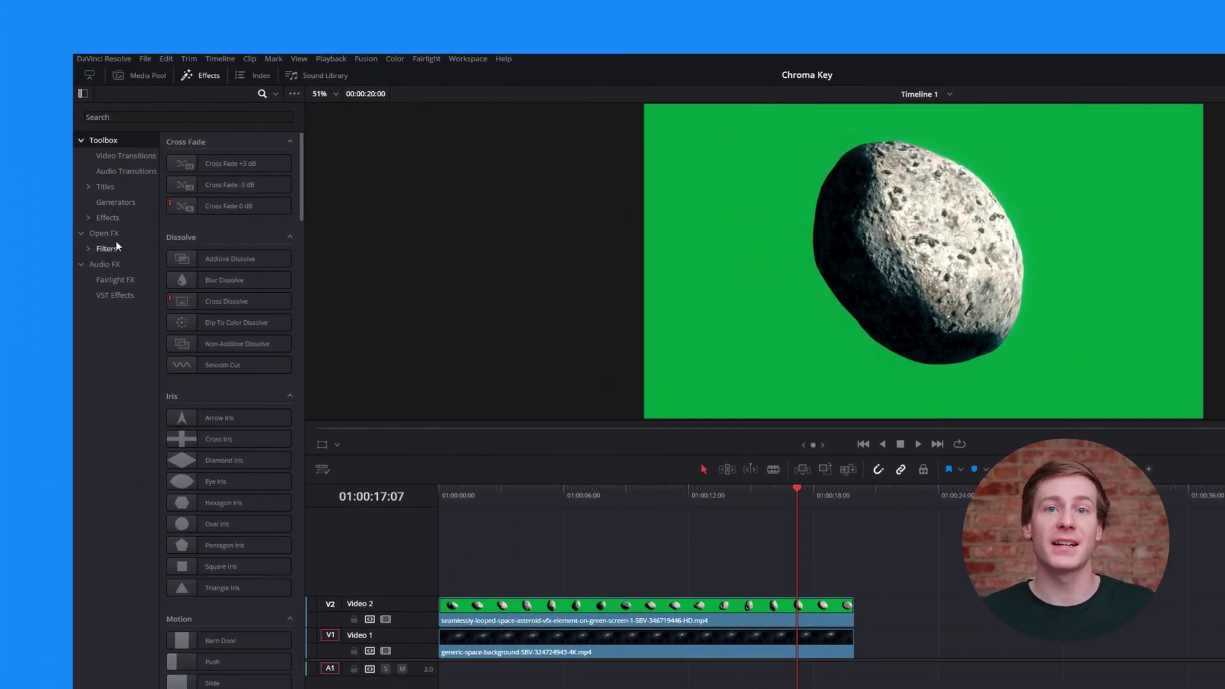
left_click(117, 234)
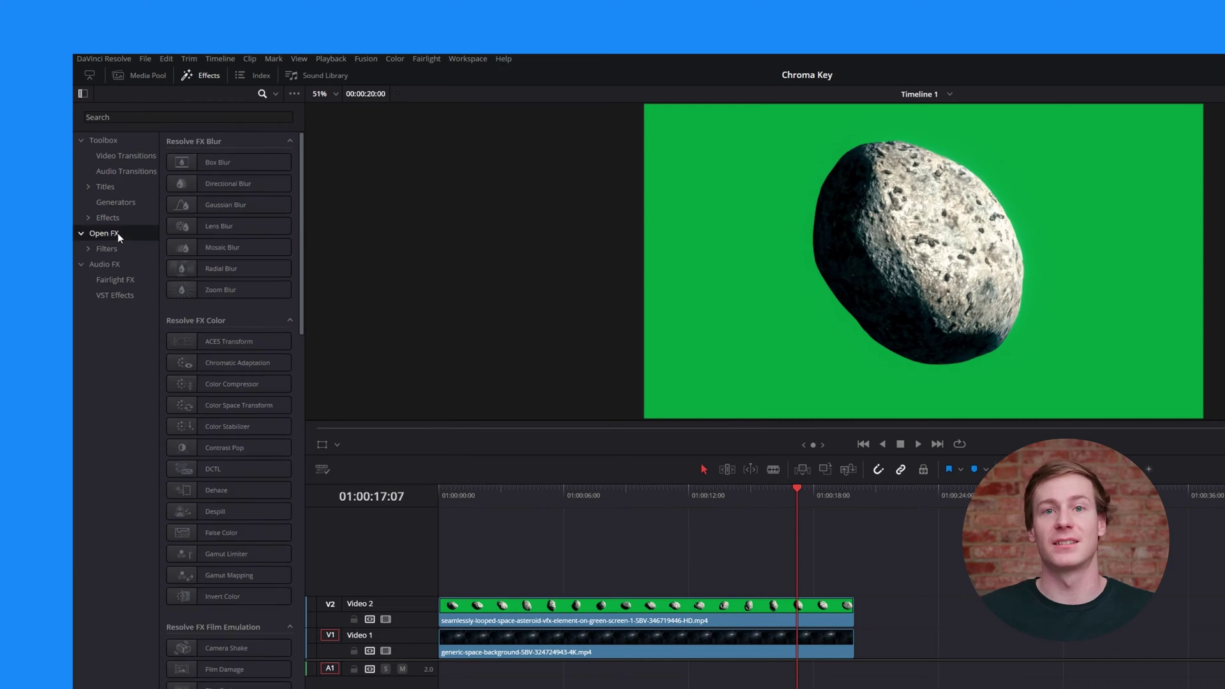
left_click(150, 117)
type("3d")
left_click(211, 161)
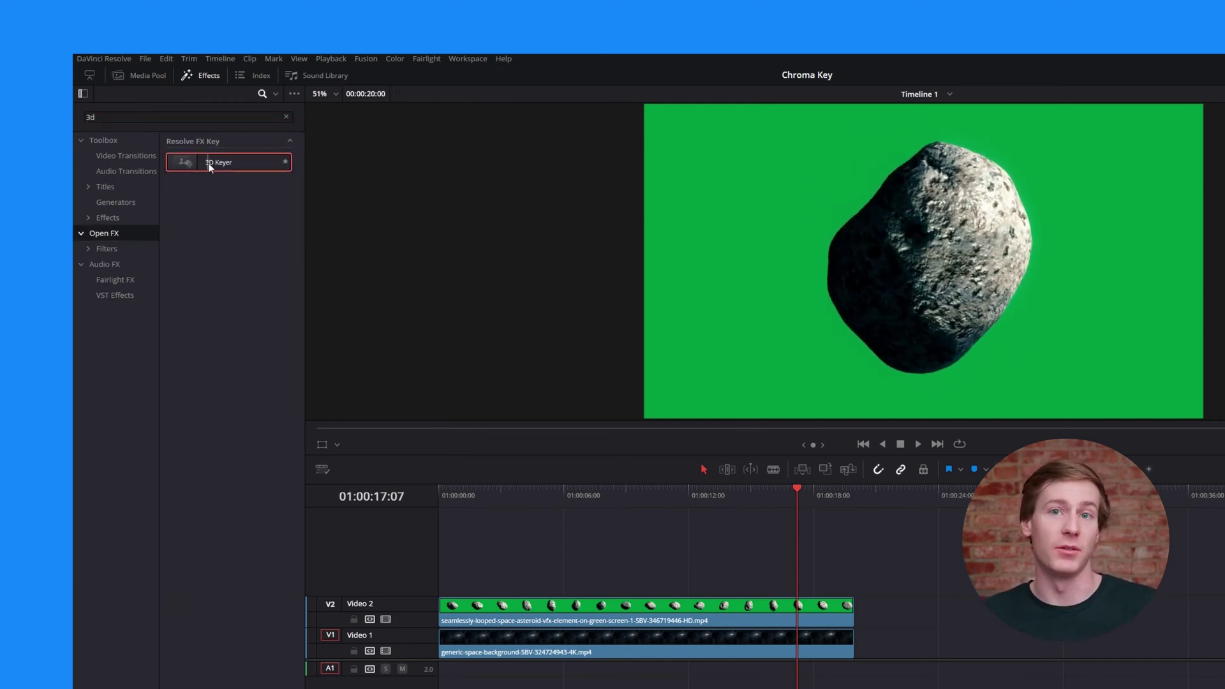
left_click_drag(219, 162, 518, 606)
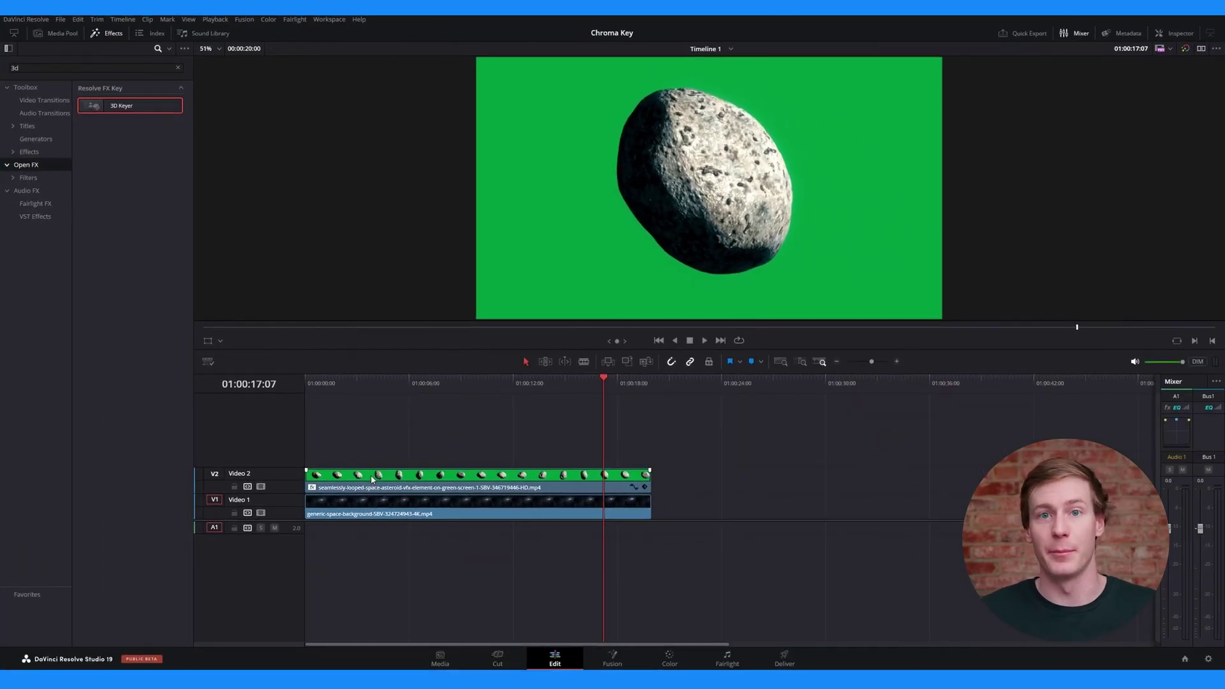
left_click(446, 542)
left_click(445, 381)
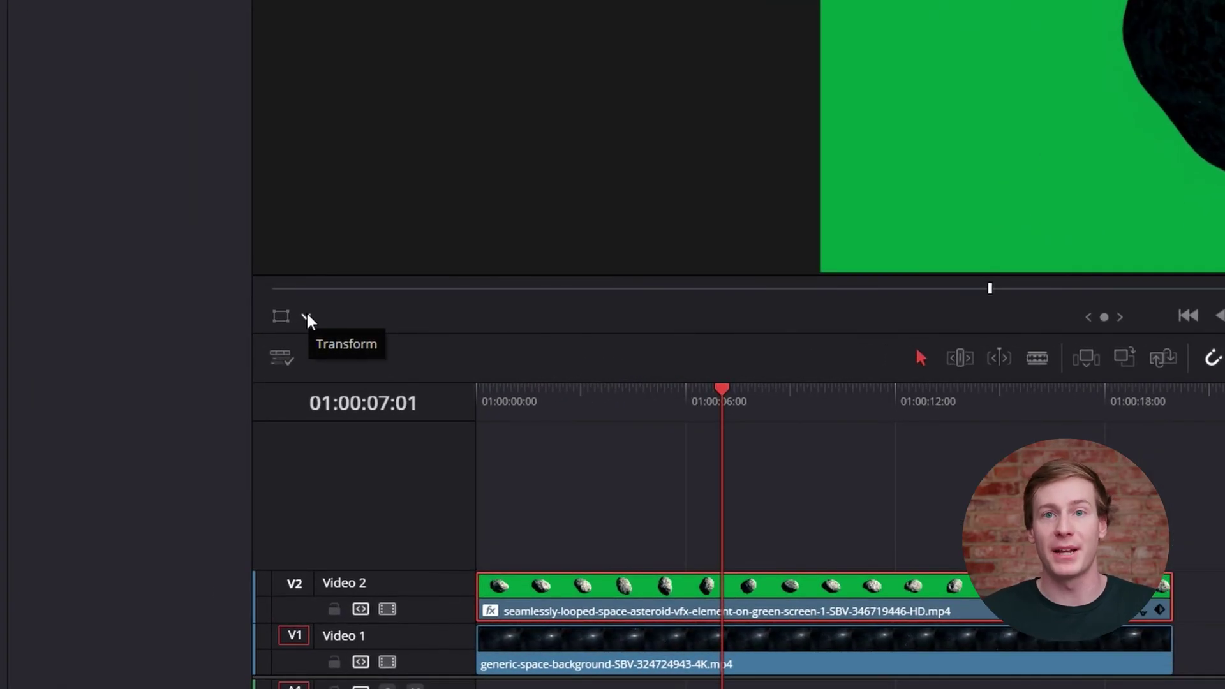
Switch the viewer to Open FX Overlay and close the Effects library
left_click(305, 317)
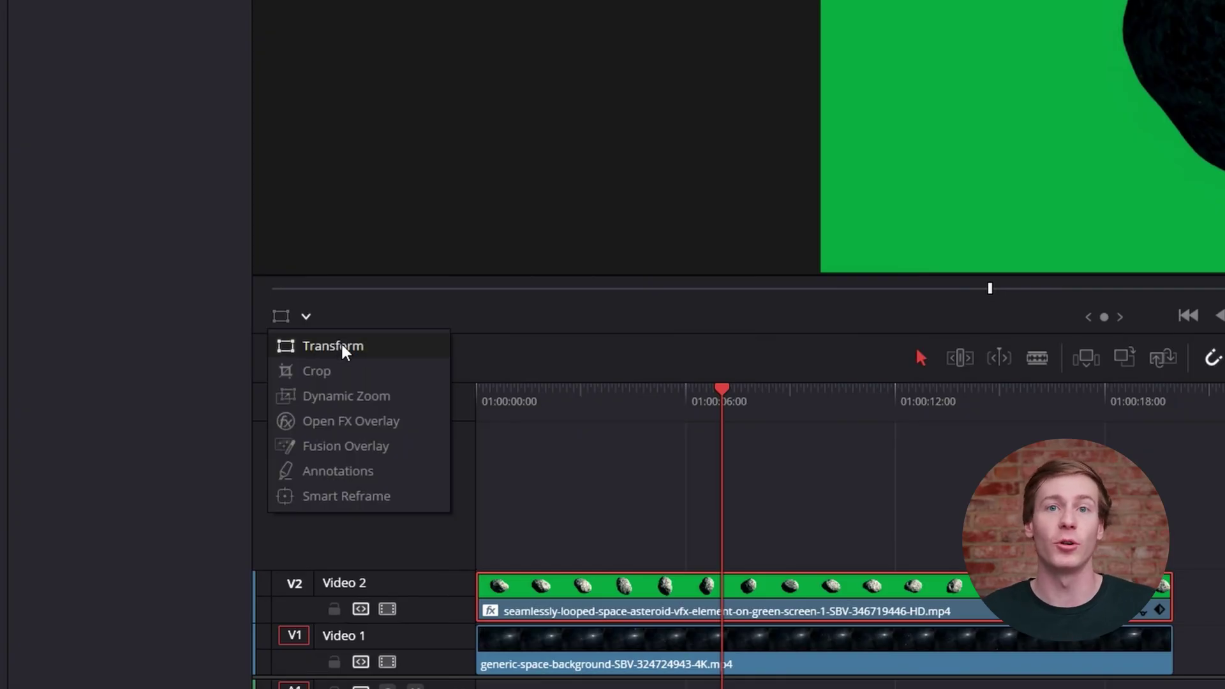
left_click(372, 421)
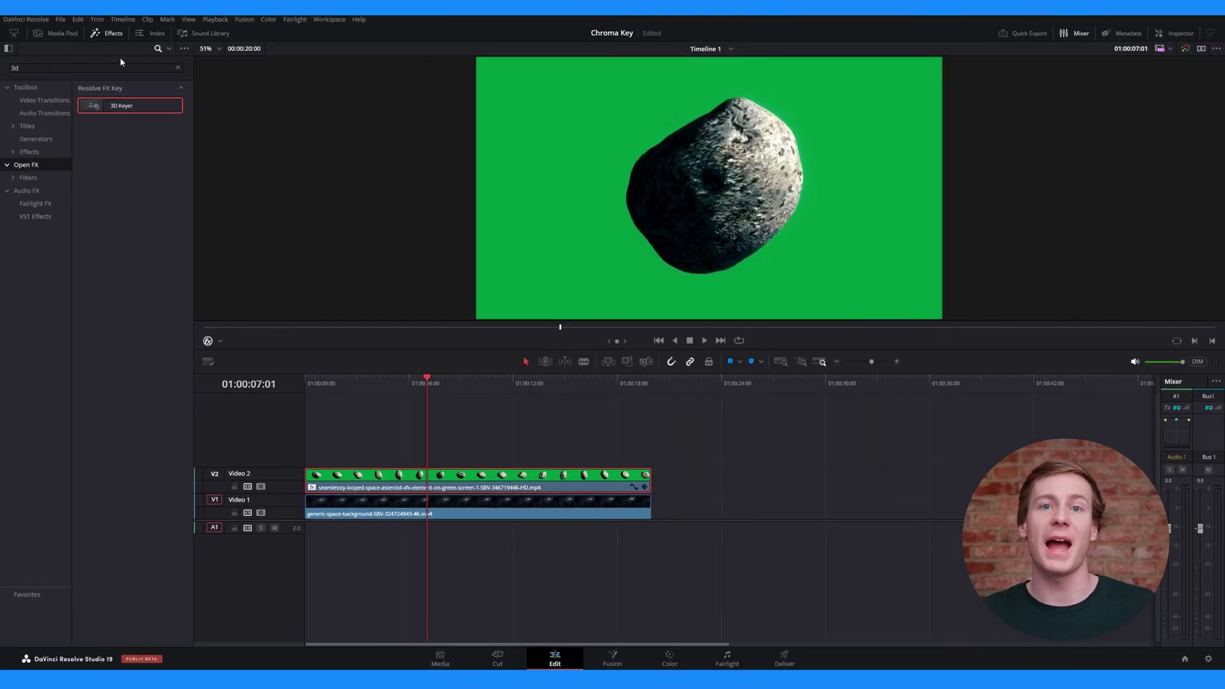
left_click(111, 34)
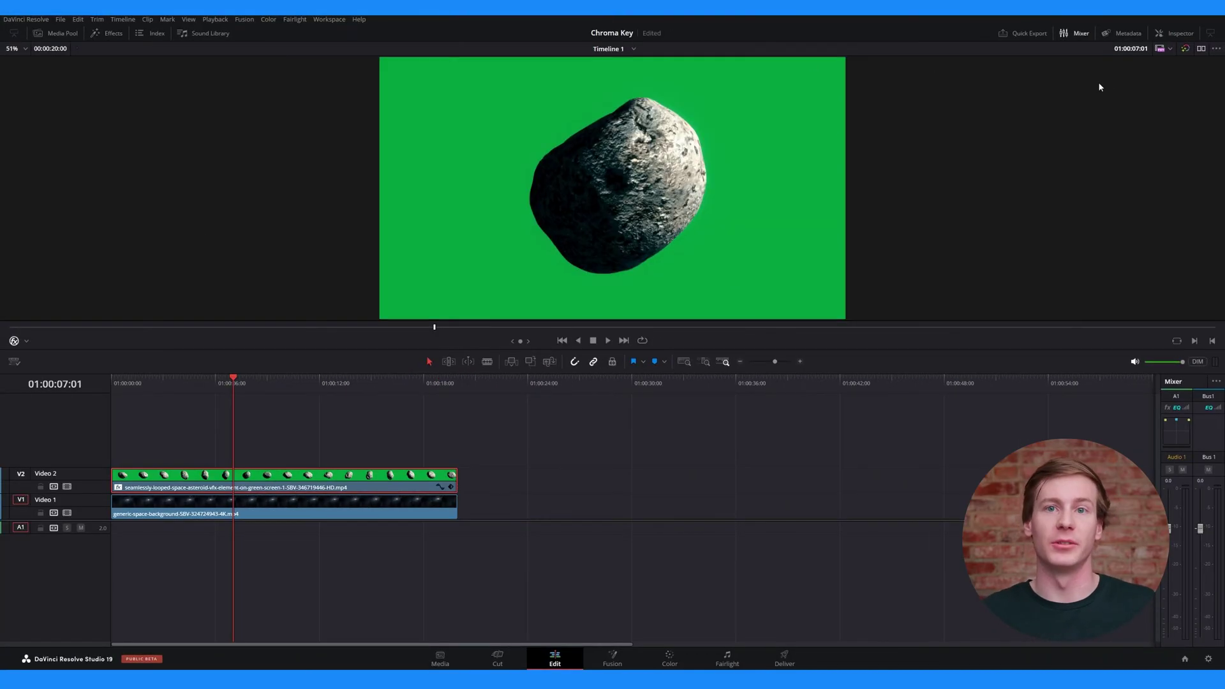
left_click(1175, 33)
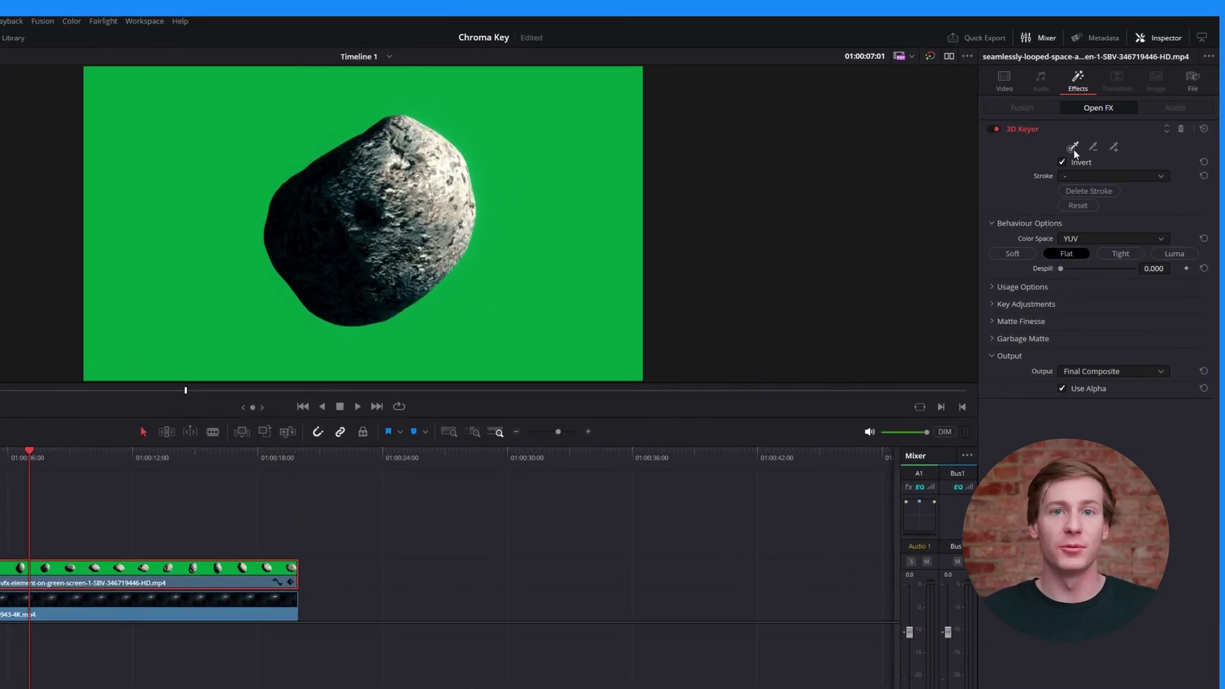
Sample the green screen with the 3D Keyer Pick eyedropper and play back the keyed asteroid
left_click(1073, 148)
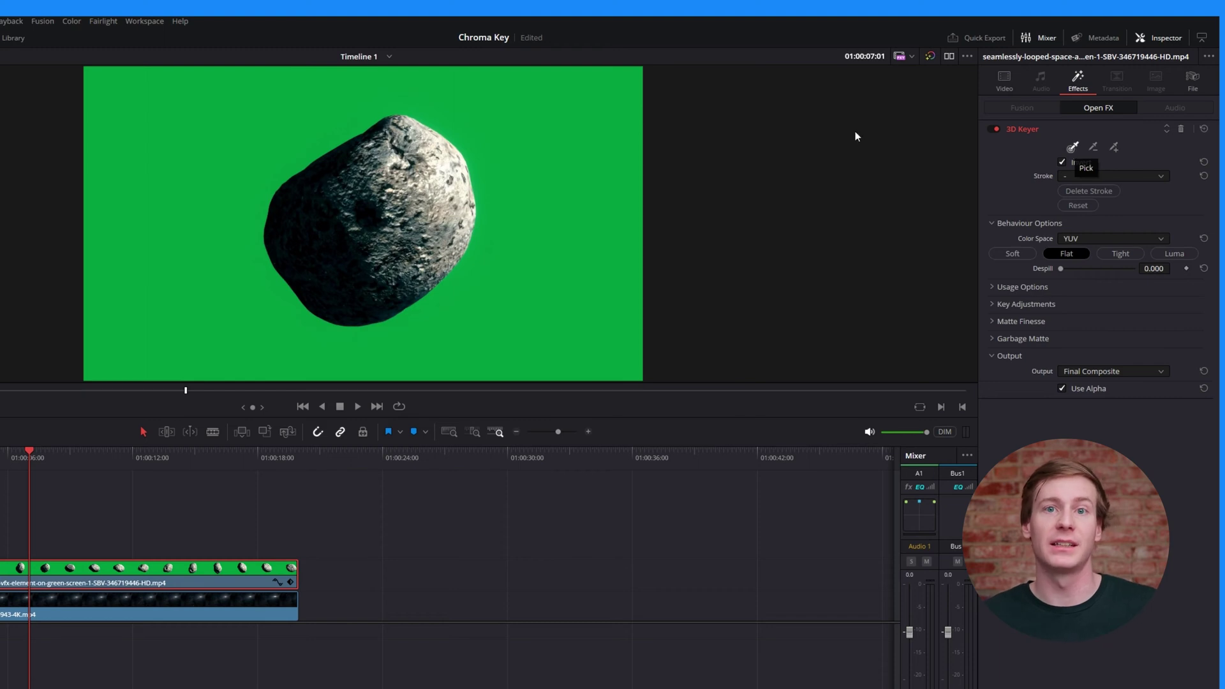
left_click(541, 197)
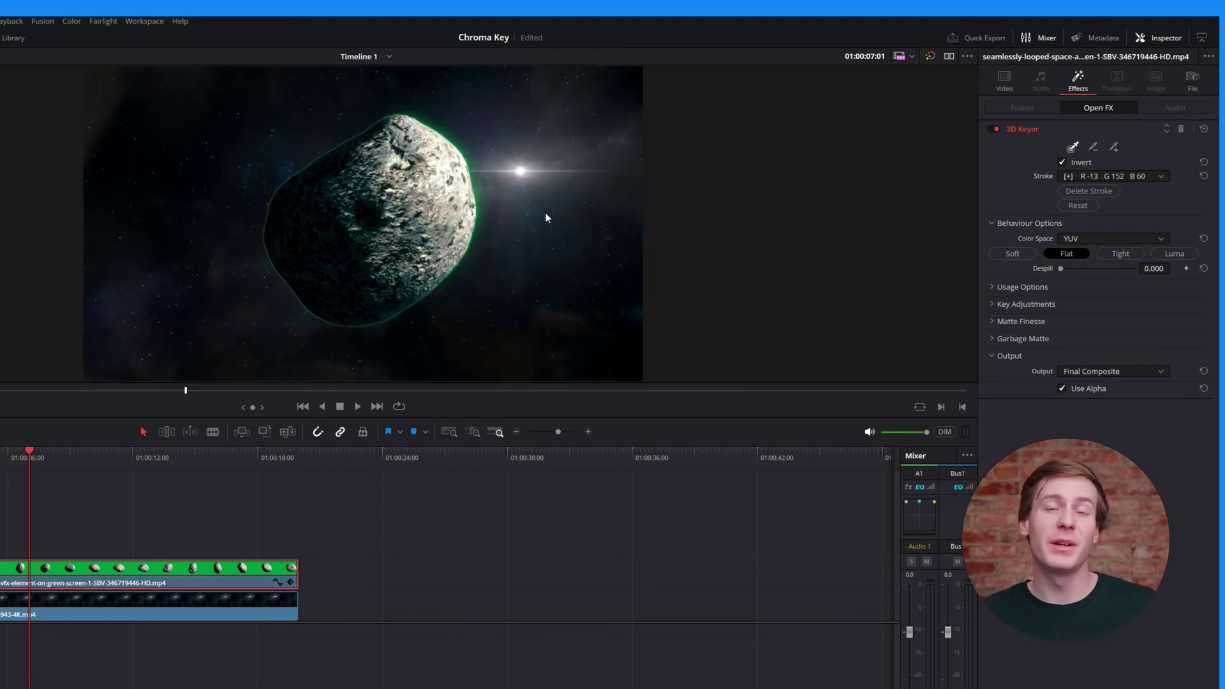
key("space")
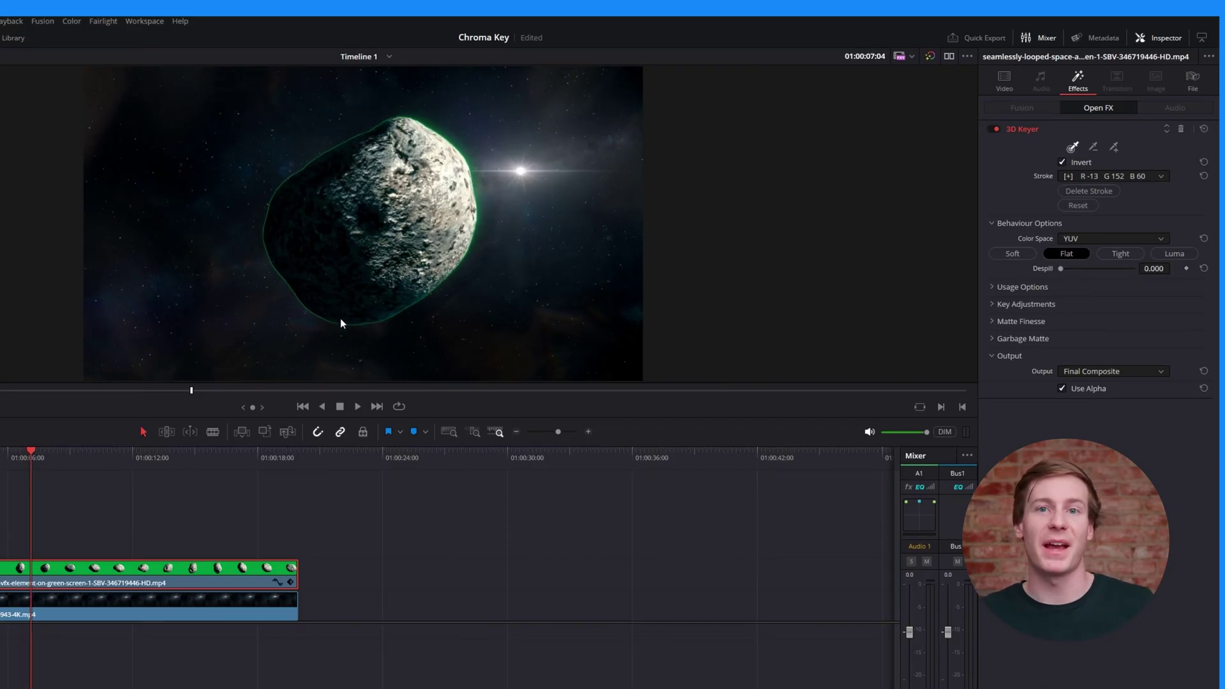
key("space")
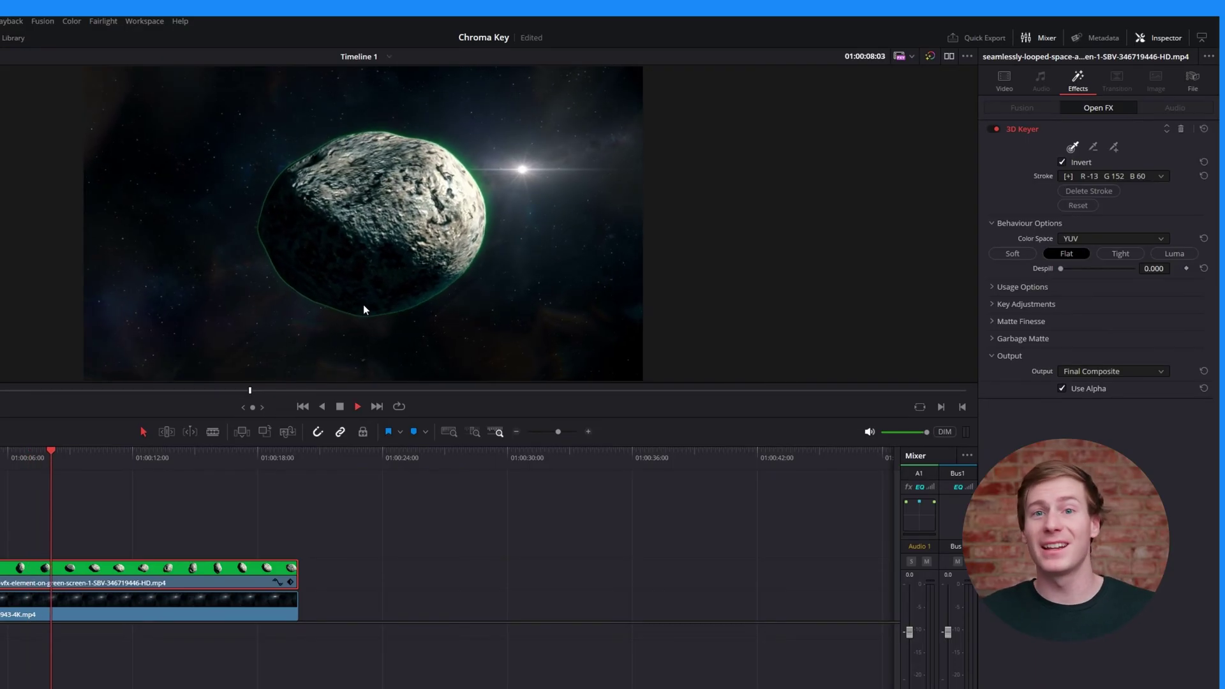
left_click(992, 321)
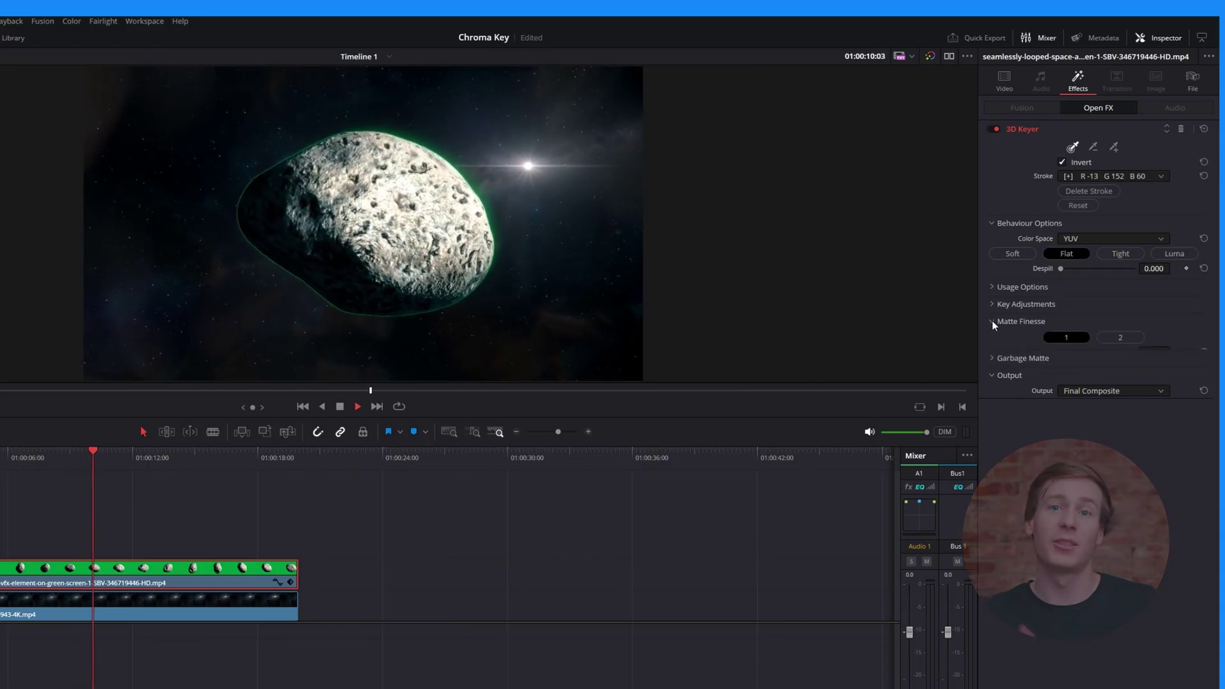
In Matte Finesse, set Clean Black to 75.2, nudge Clean White, and set In/Out Ratio to -20.9
key("space")
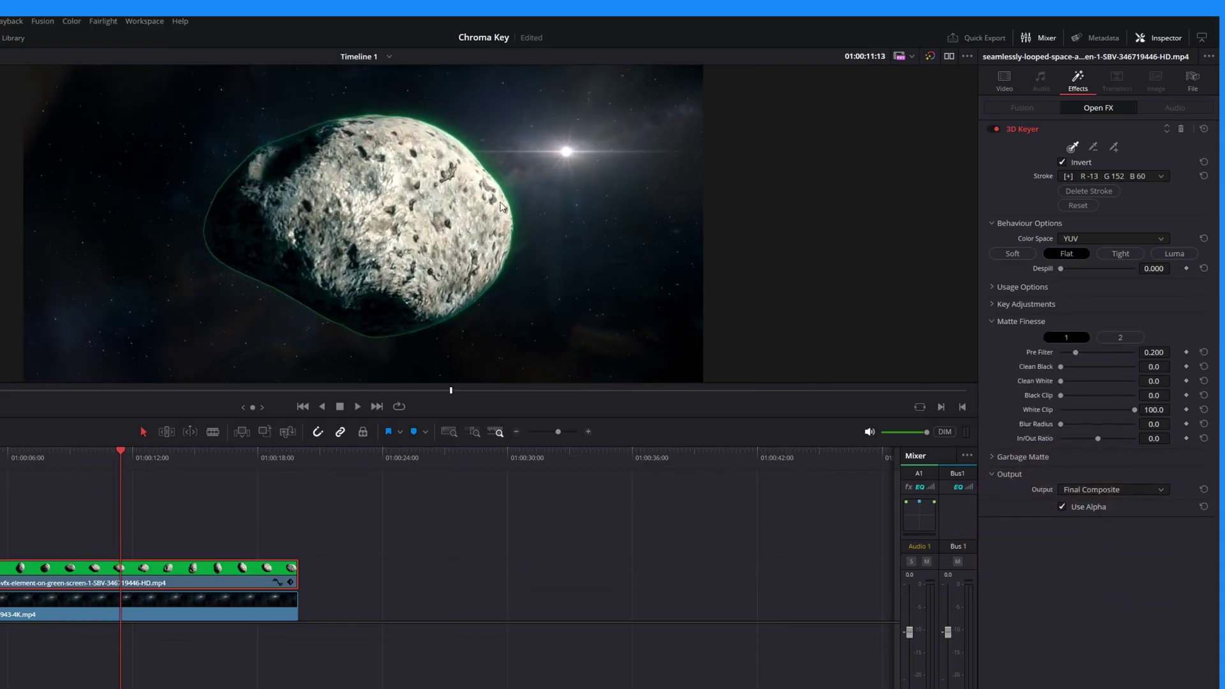
scroll(500, 207, "up", 3)
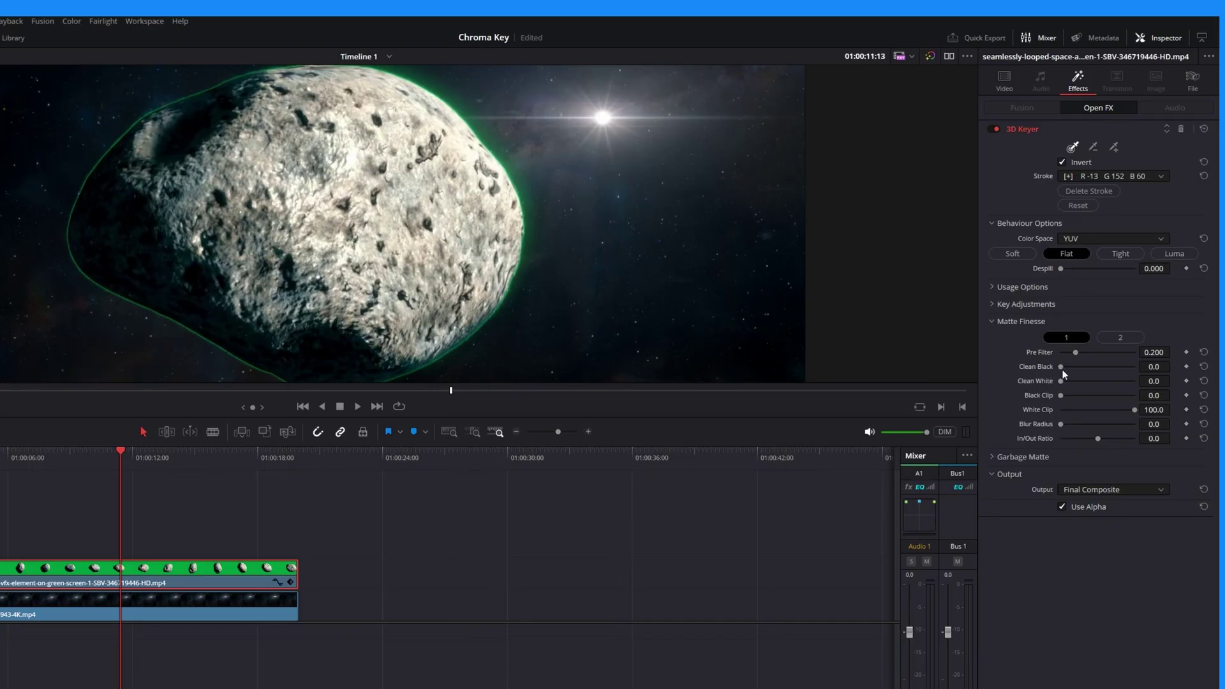
left_click_drag(1063, 369, 1116, 369)
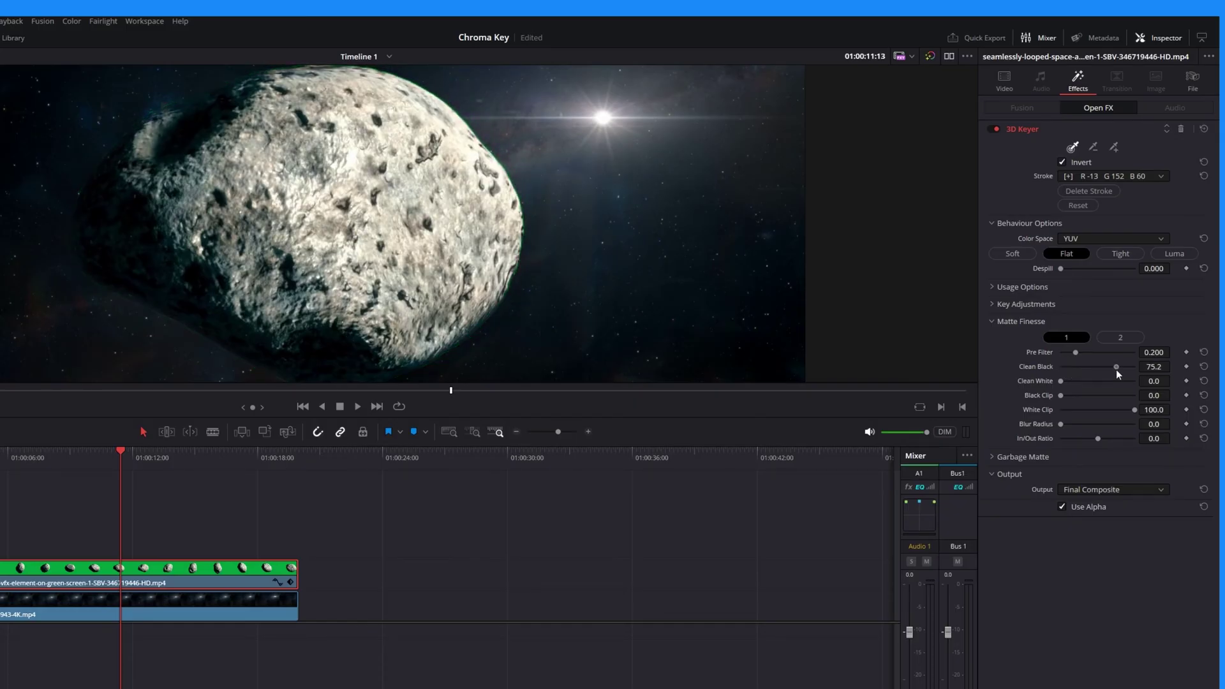
mouse_move(1061, 379)
left_mouse_down()
mouse_move(1098, 378)
mouse_move(1048, 384)
left_mouse_up()
left_click_drag(1122, 368, 1110, 368)
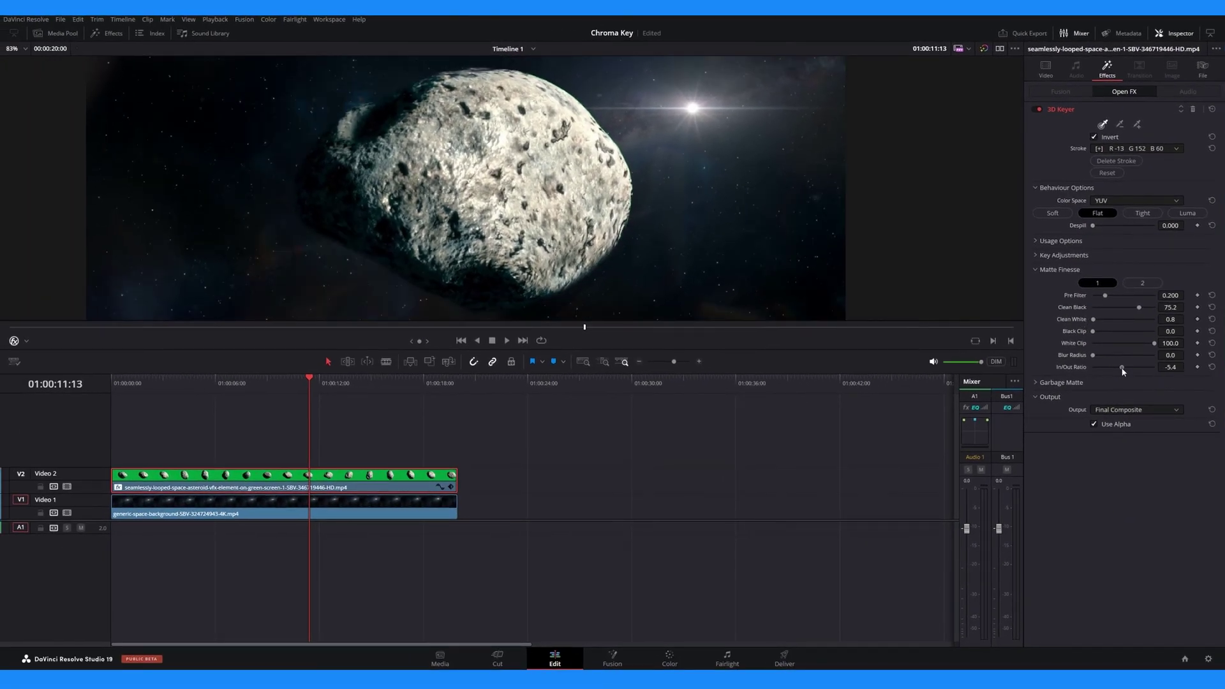
scroll(521, 187, "down", 2)
key("space")
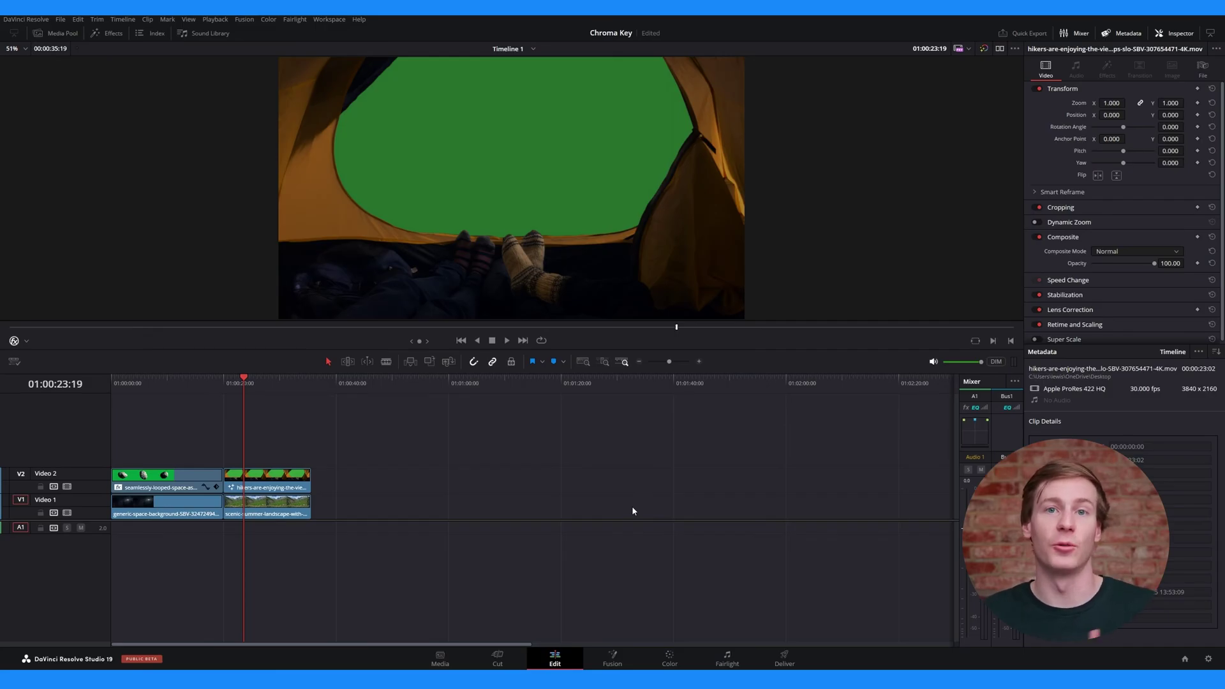
Scrub back to about 01:00:22, play the tent clip, and open it in Fusion
left_click_drag(246, 387, 227, 381)
key("space")
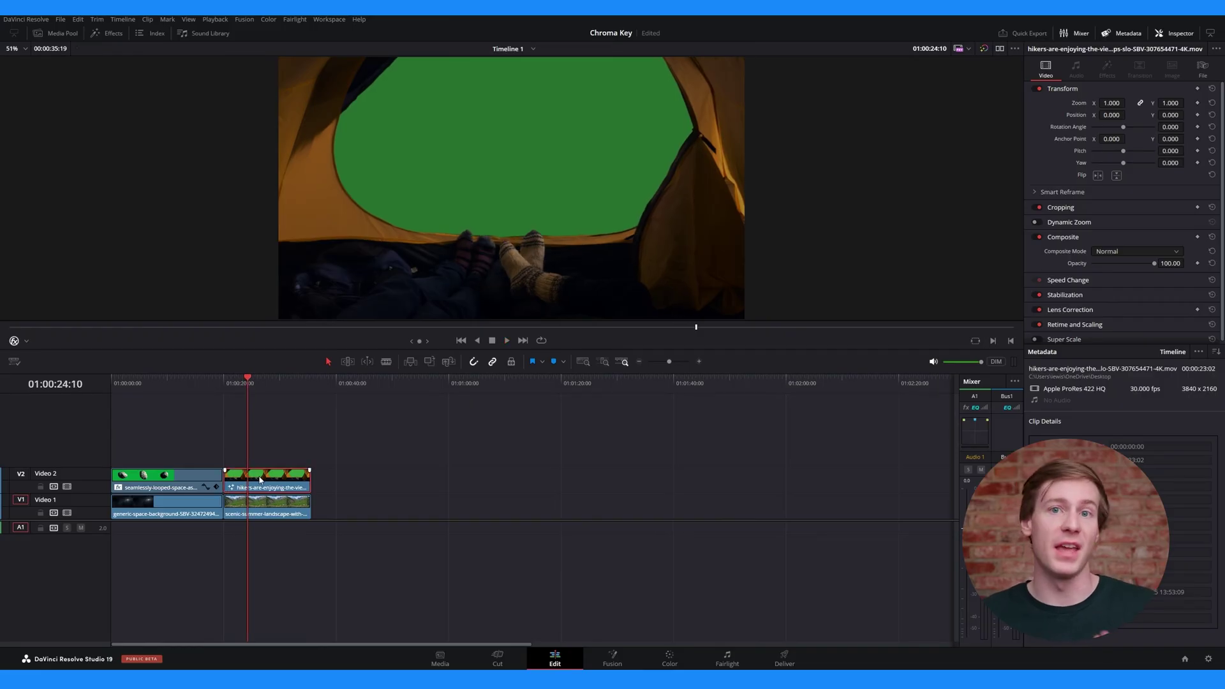
left_click(612, 660)
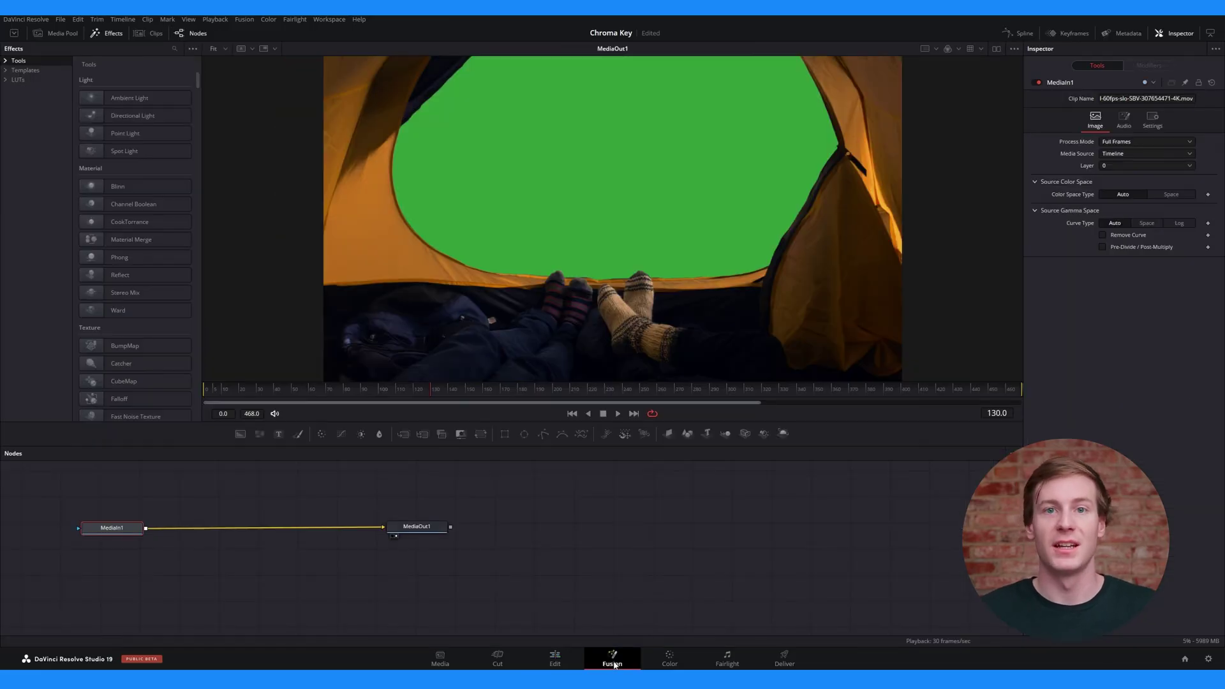
Insert a Delta Keyer between MediaIn1 and MediaOut1 and sample the green screen as Background Color
right_click(250, 530)
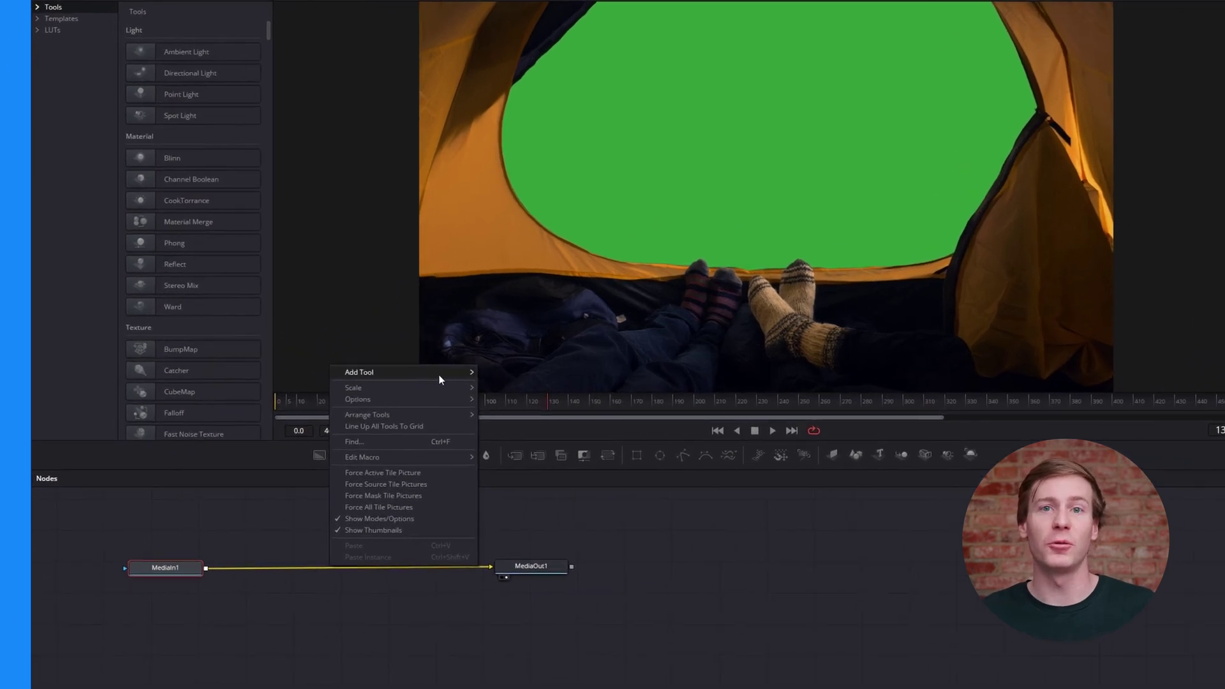
mouse_move(340, 366)
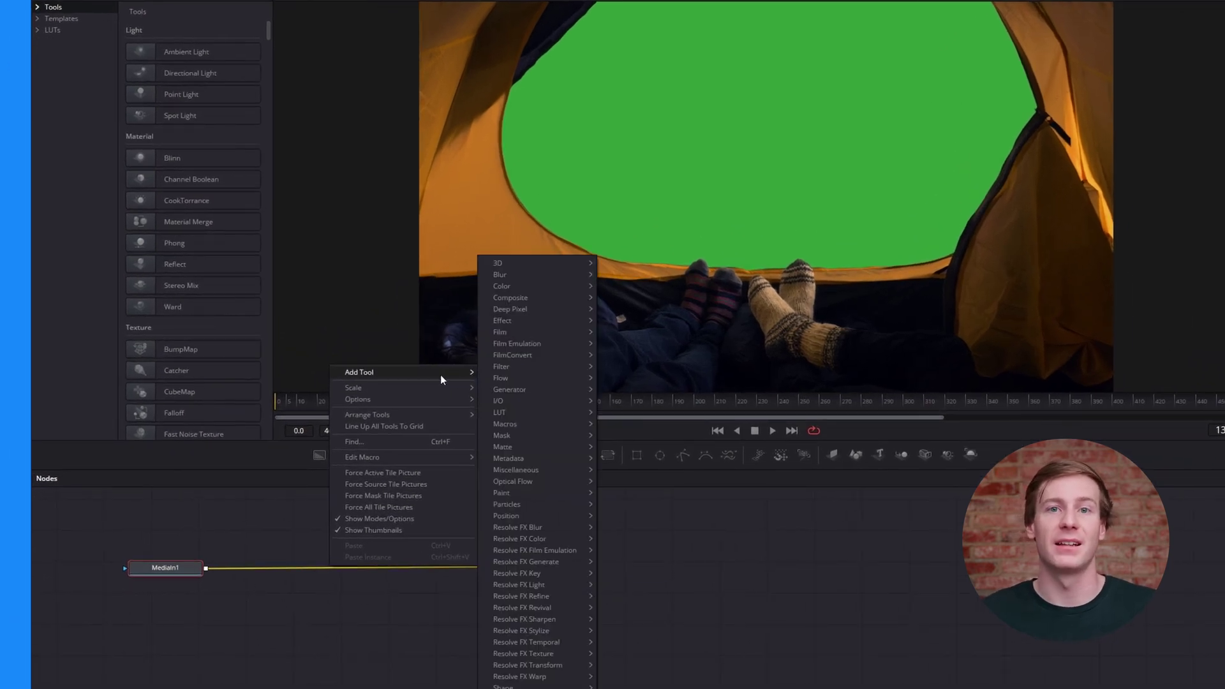
mouse_move(531, 450)
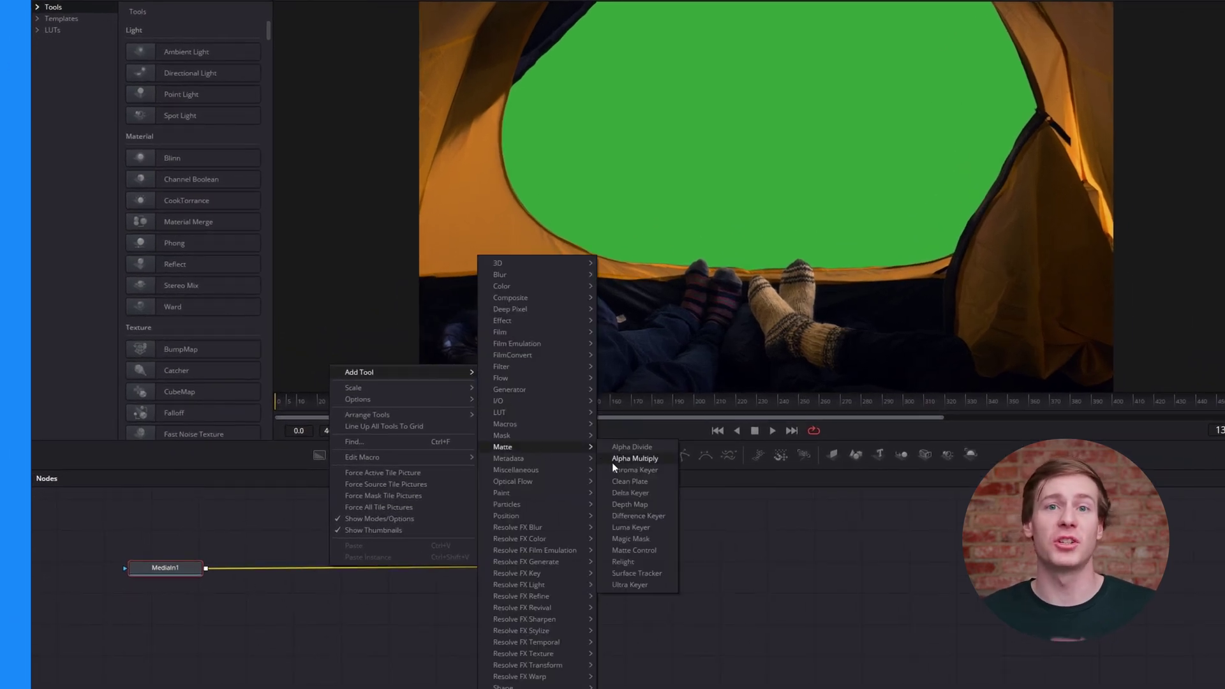
left_click(657, 494)
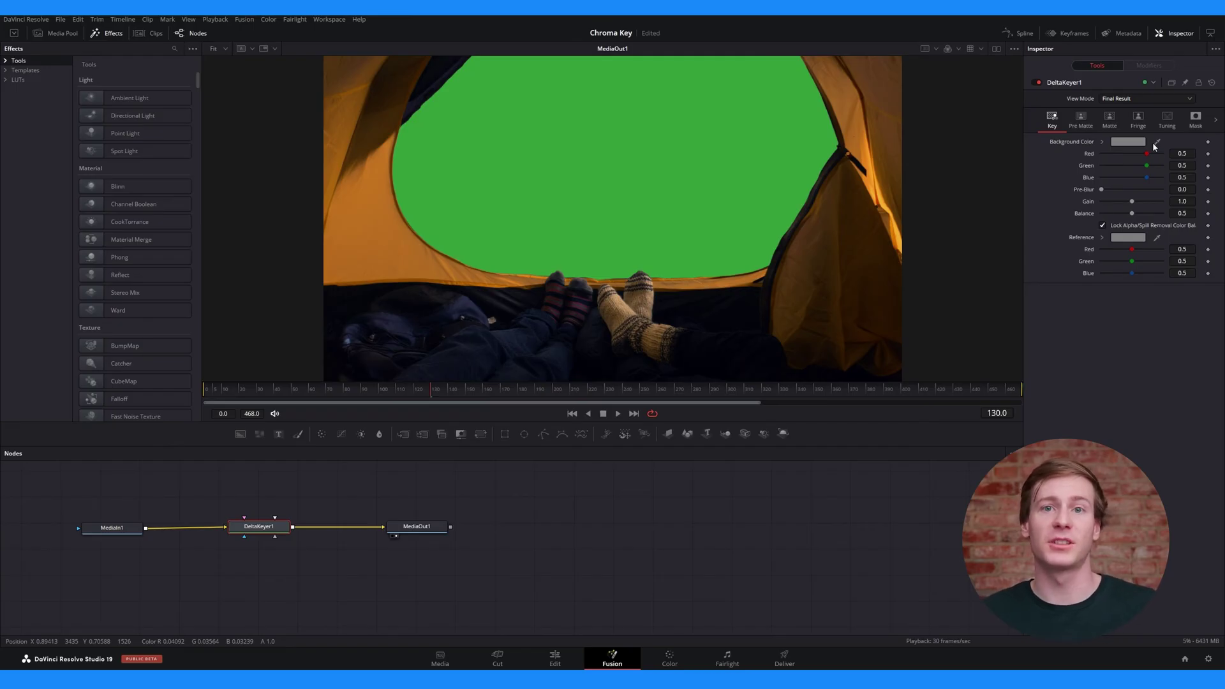
left_click_drag(1158, 146, 633, 165)
Play back the keyed tent, zoom the viewer, and set Fringe Gamma to 0.78 on the Fringe tab
key("space")
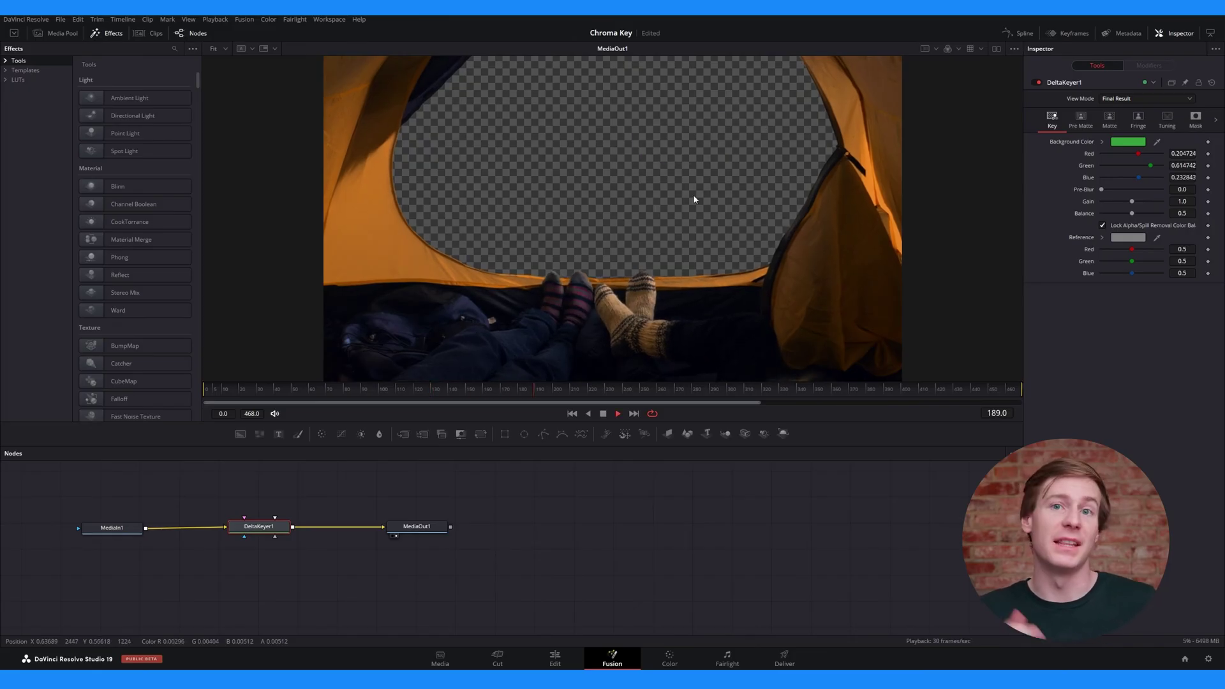
key("space")
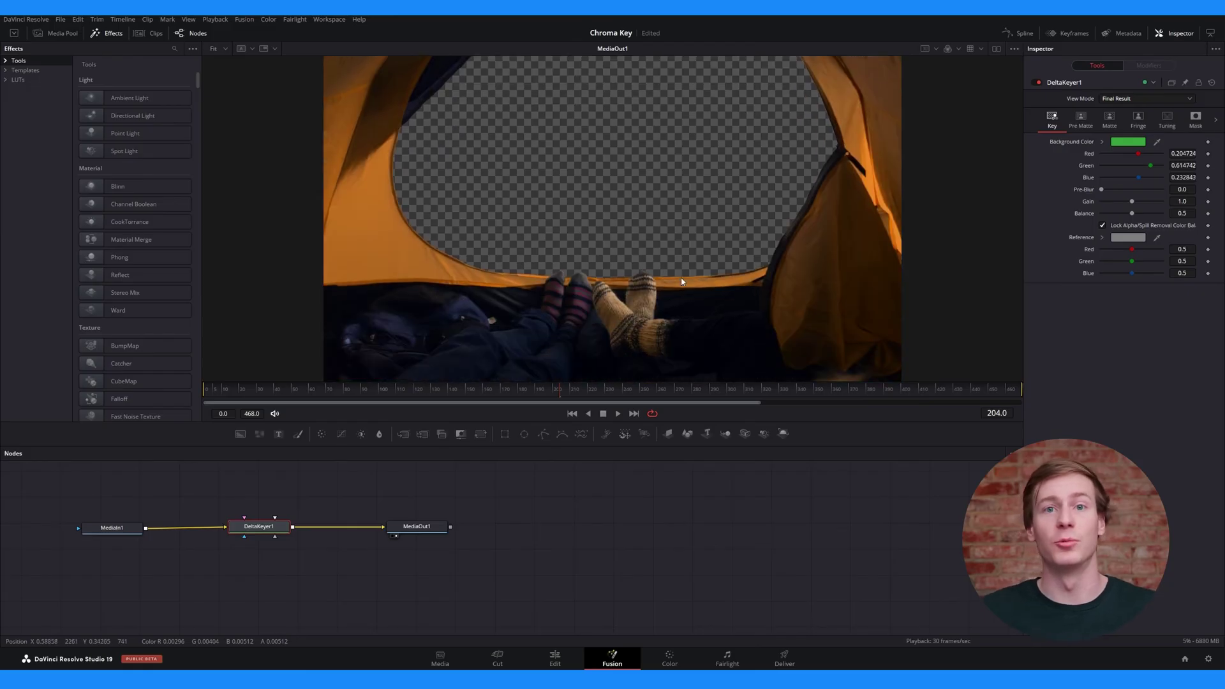
scroll(644, 284, "up", 2)
key("space")
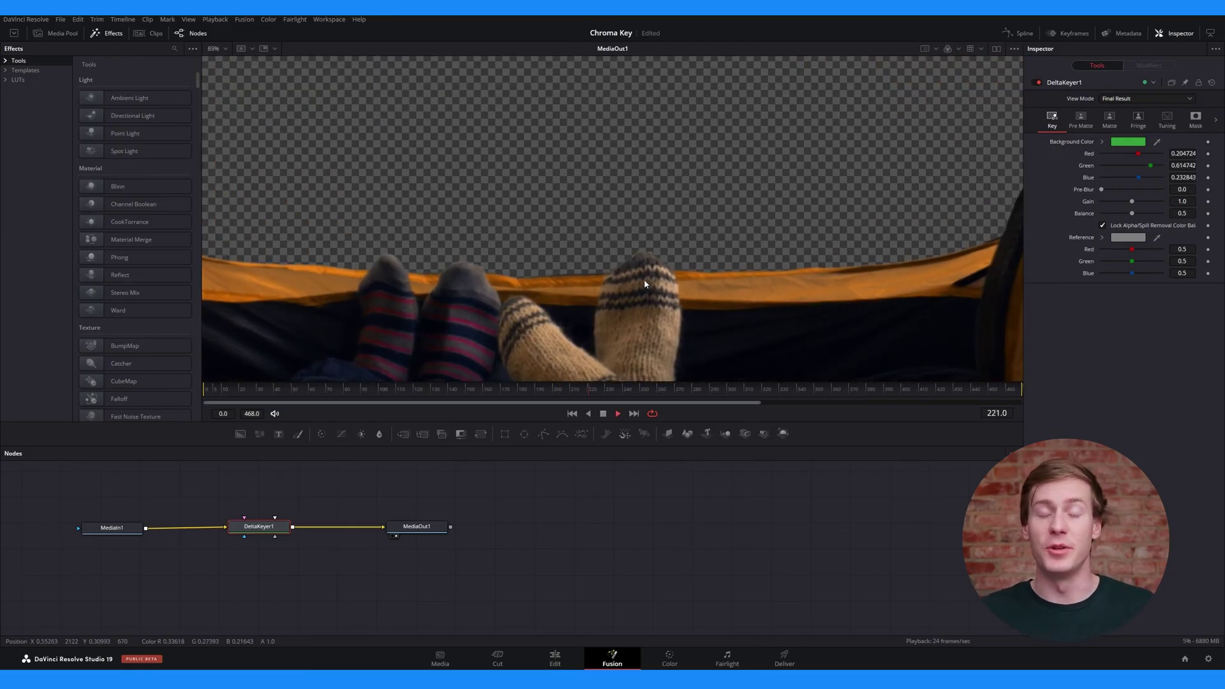
key("space")
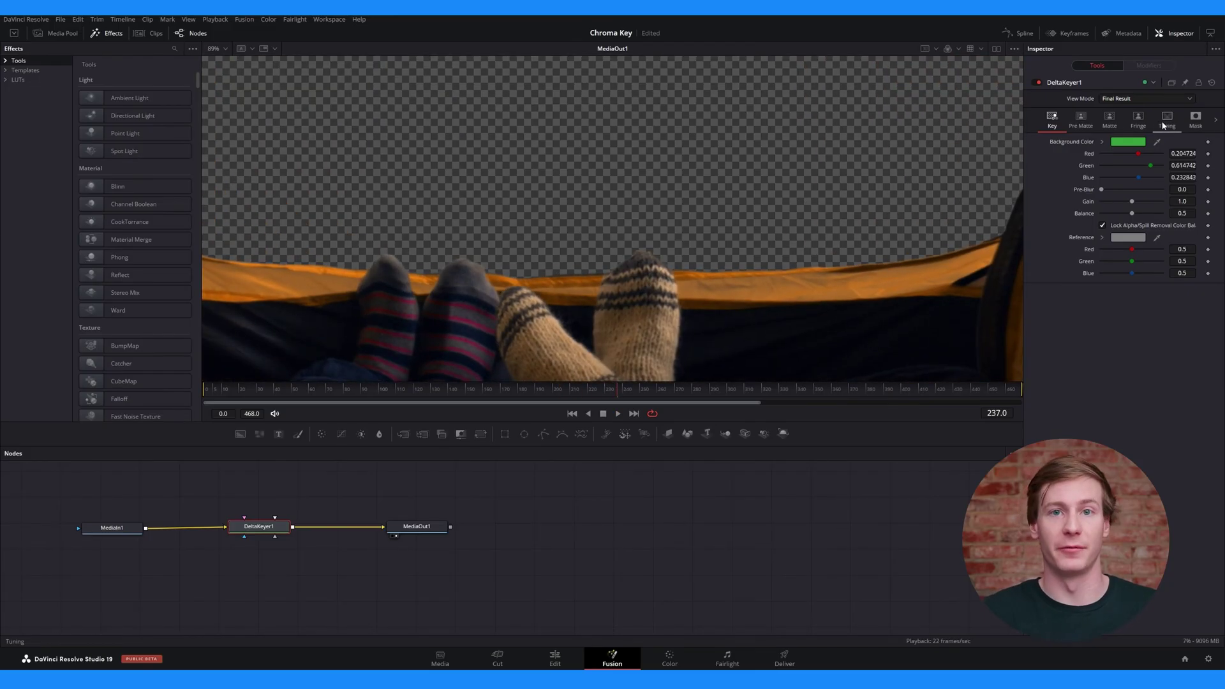
left_click(1139, 121)
key("space")
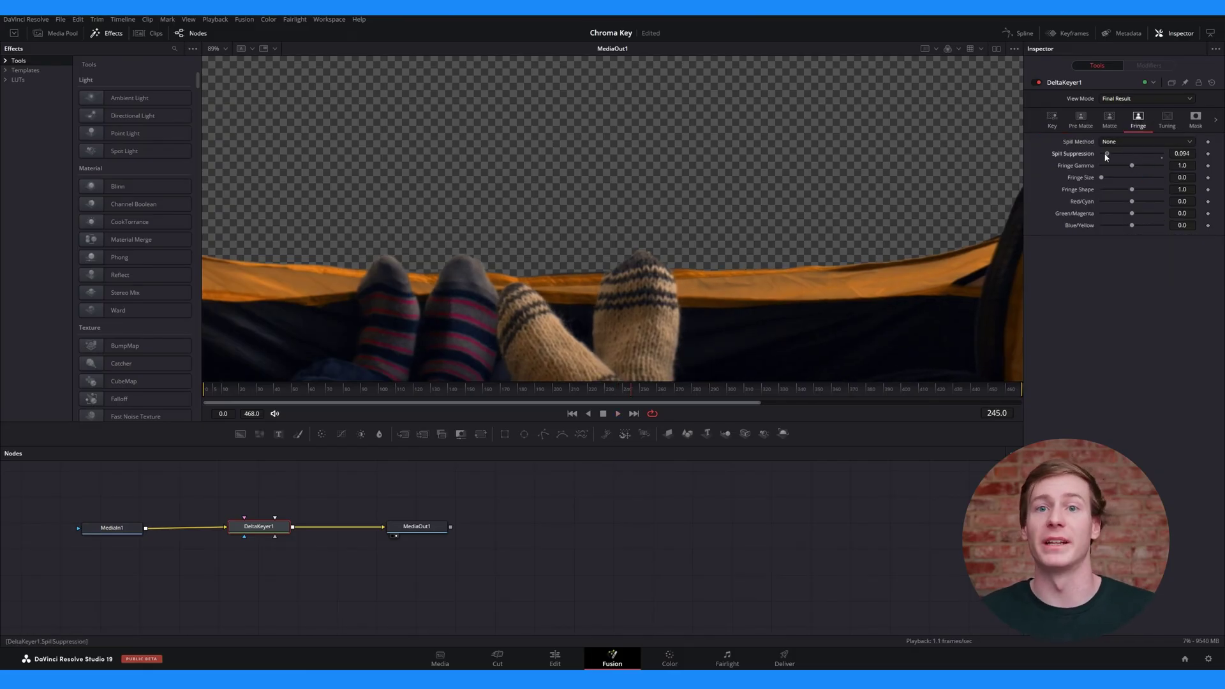
left_click_drag(1136, 167, 1125, 167)
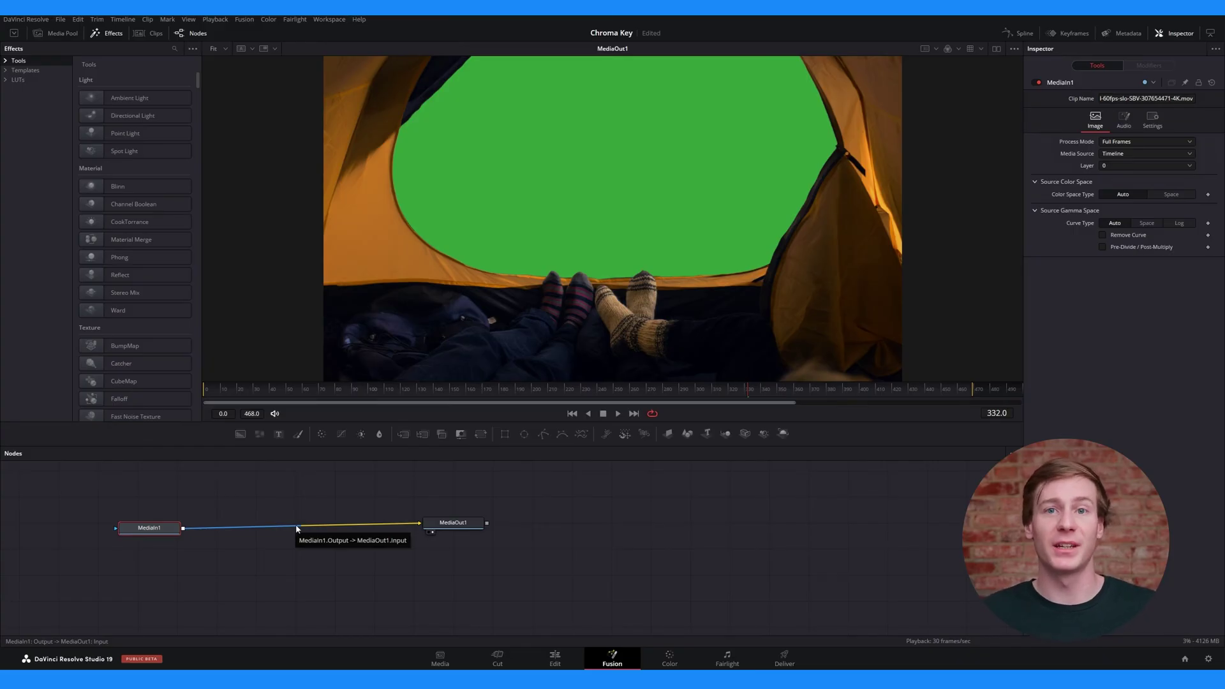
Add a Chroma Keyer node with Key Type set to Color and a raised Green Low range
right_click(296, 527)
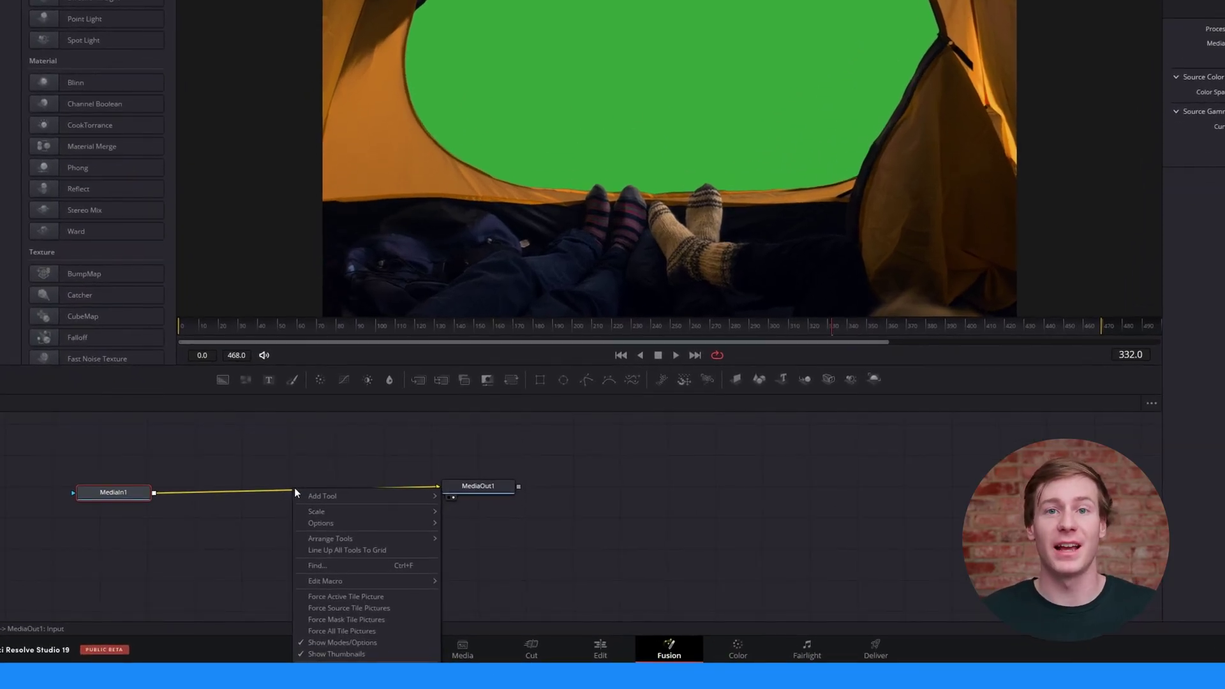
mouse_move(347, 497)
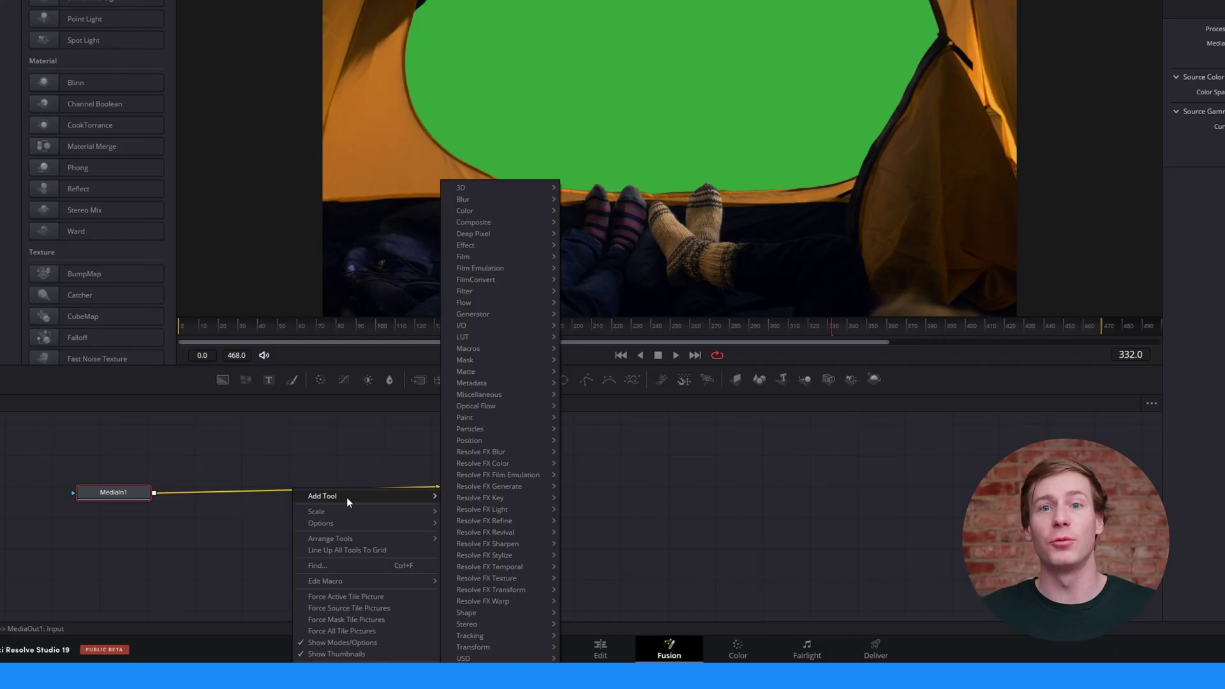
mouse_move(498, 370)
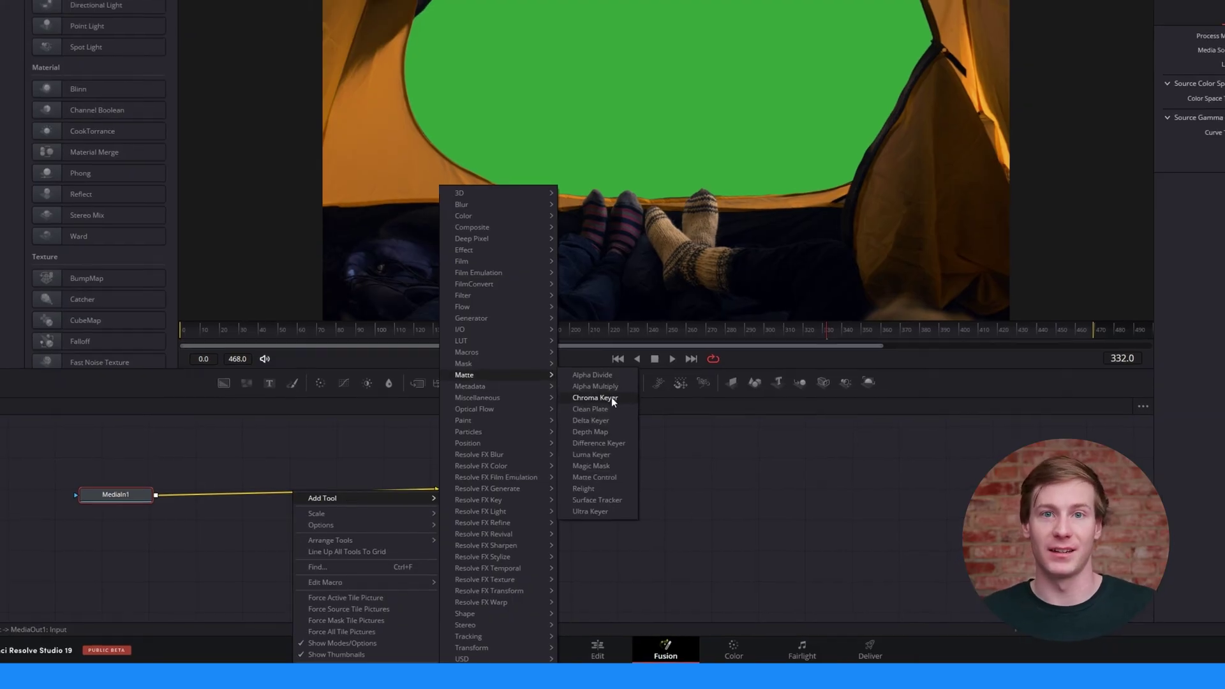
left_click(611, 394)
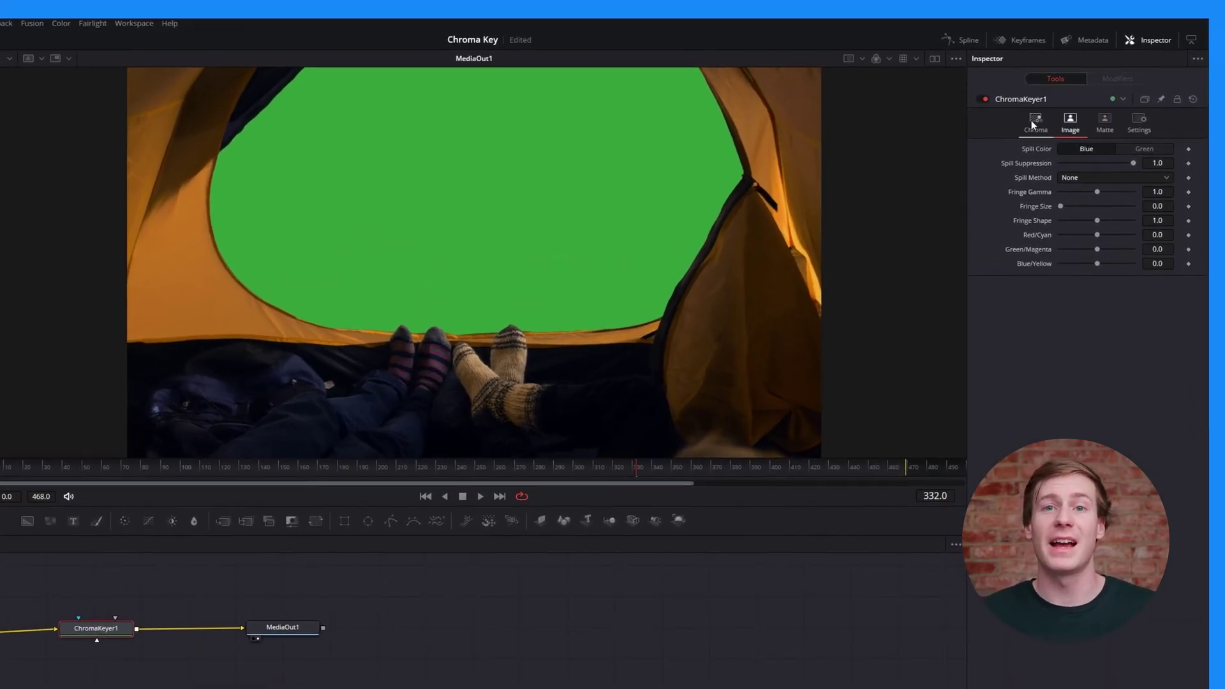
left_click(1065, 110)
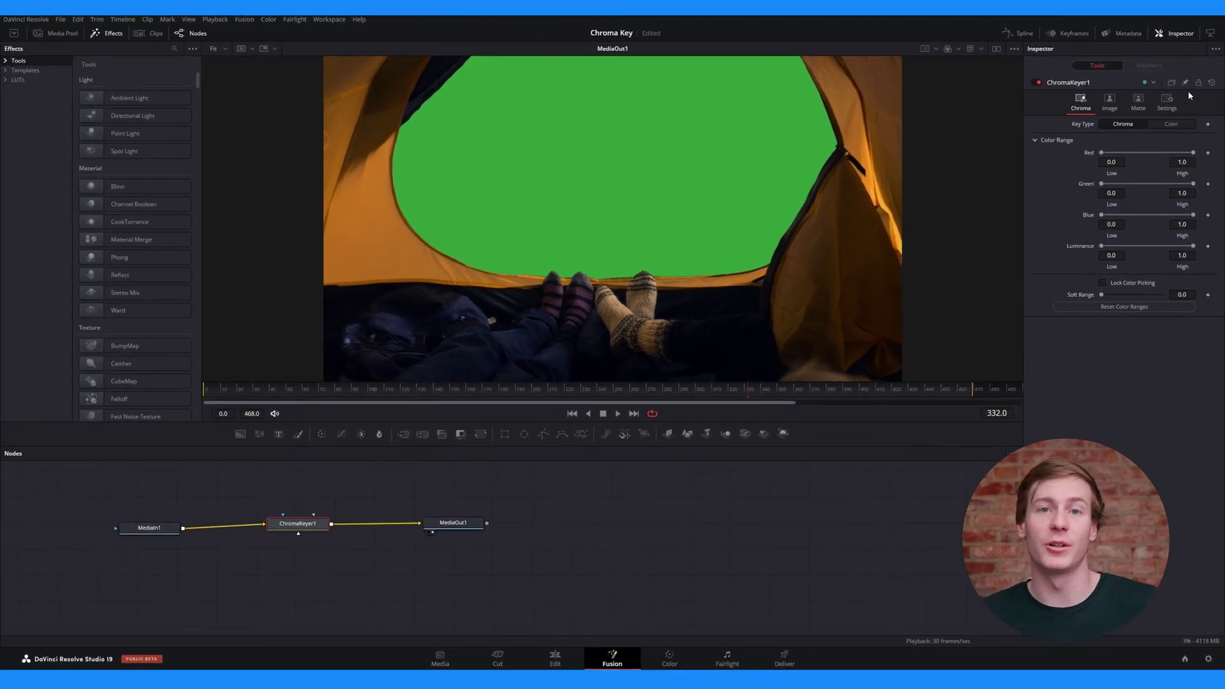
left_click(1144, 149)
left_click_drag(1060, 220, 1095, 220)
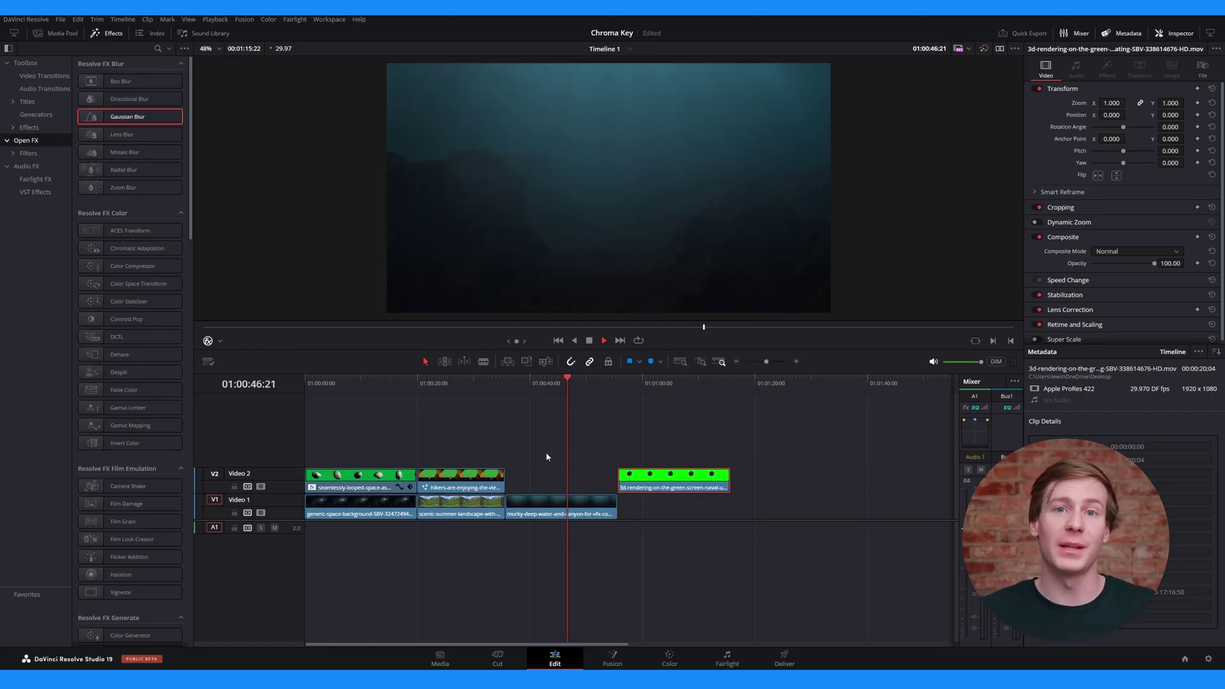
Slide the mine clip left on Video 2 over the canyon clip, preview it, and open the Color page
key("space")
left_click_drag(685, 485, 572, 486)
key("space")
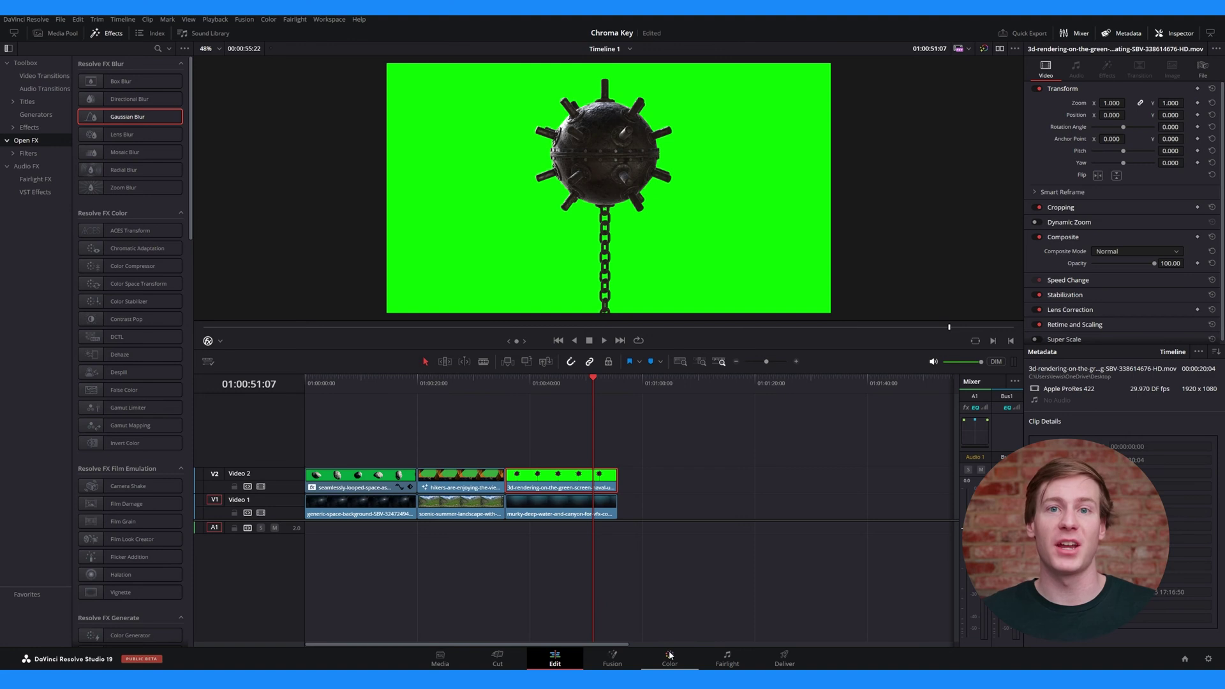
left_click(669, 657)
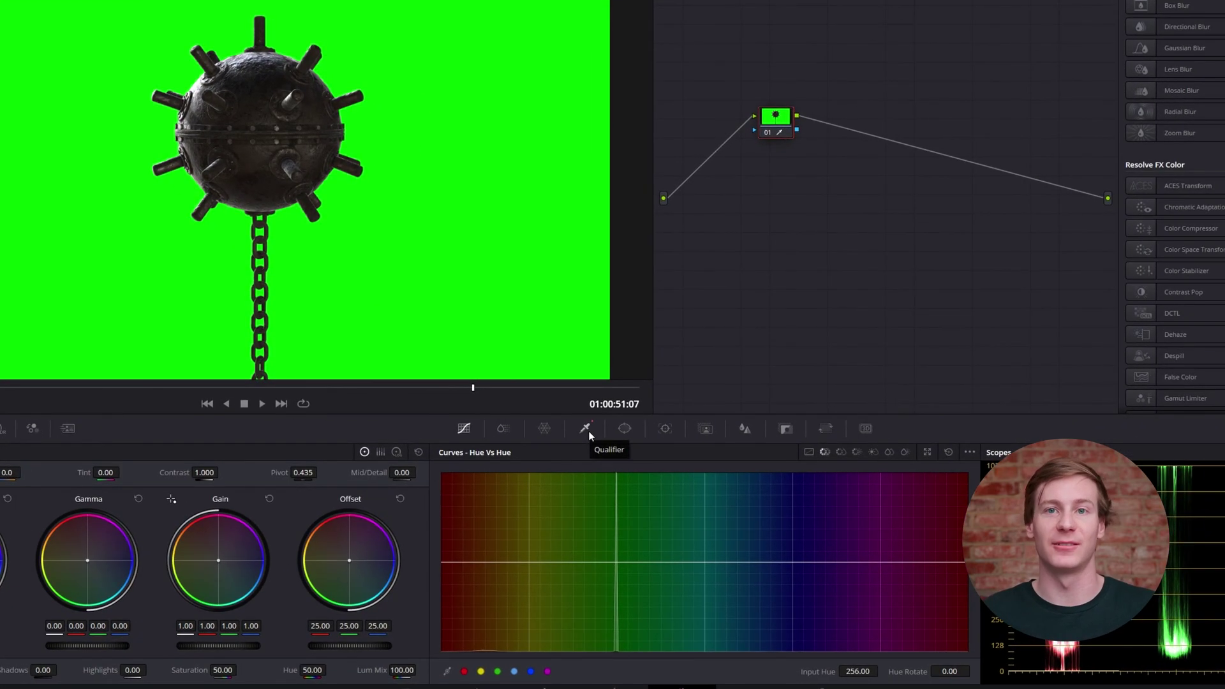
Sample the green backdrop with the HSL qualifier, turn on Highlight, and show the Key matte
left_click(586, 428)
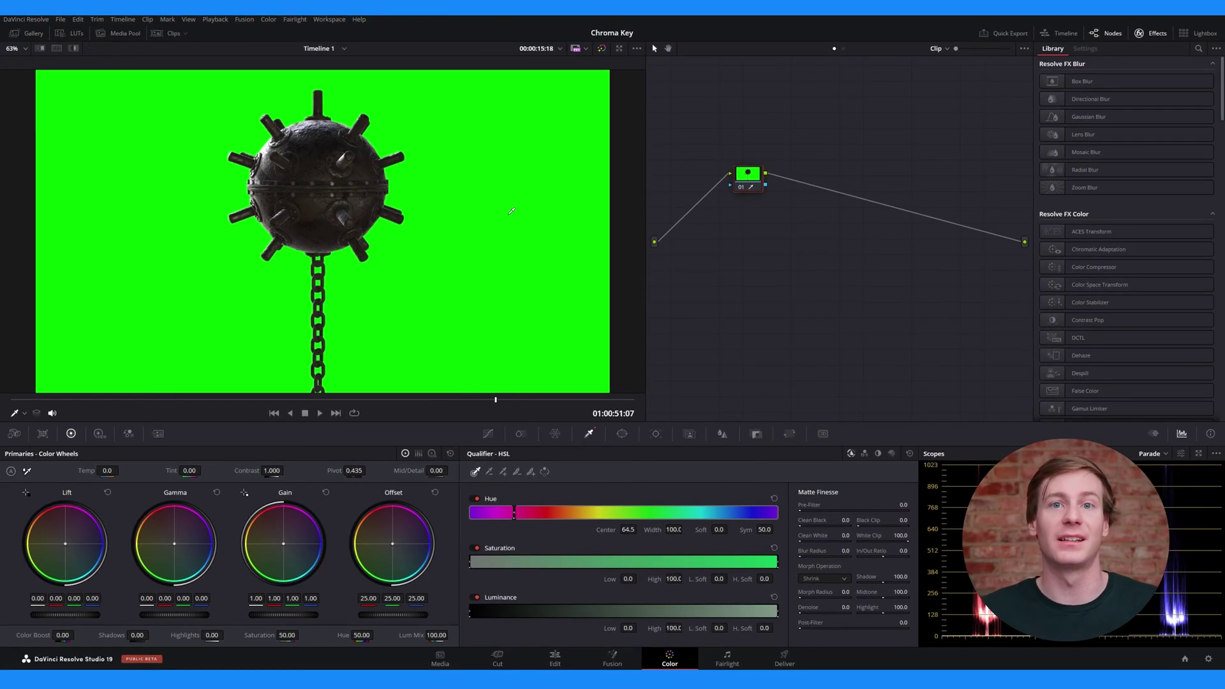
left_click(476, 221)
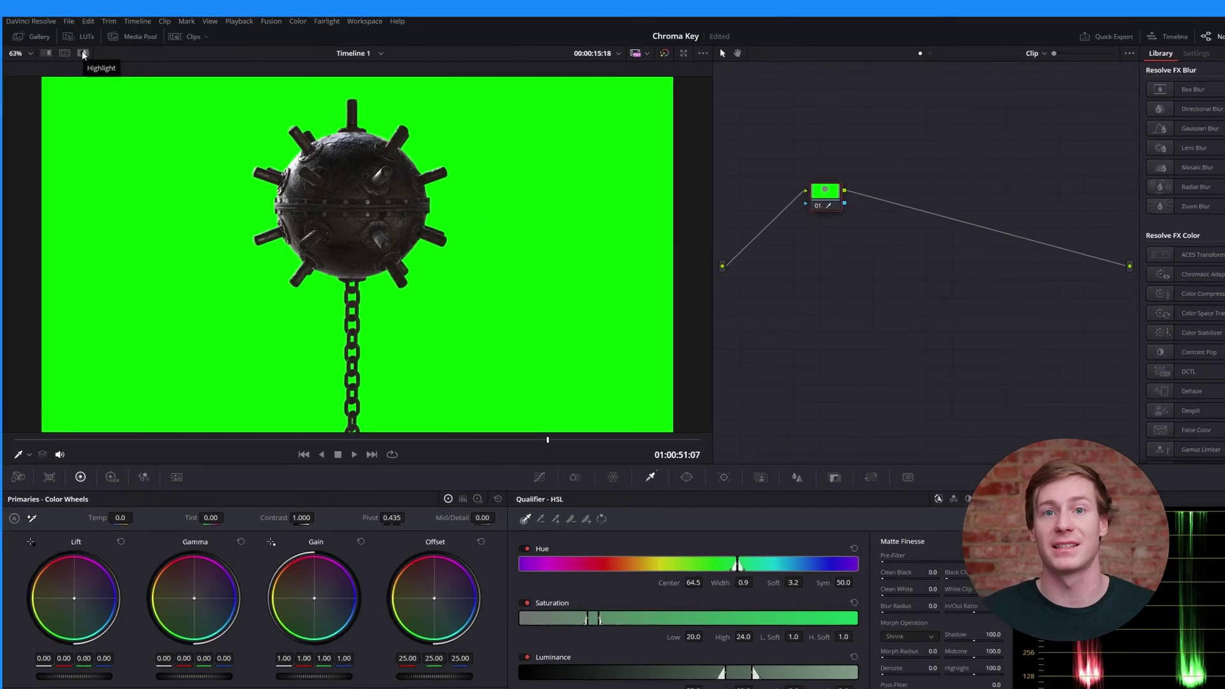
left_click(74, 50)
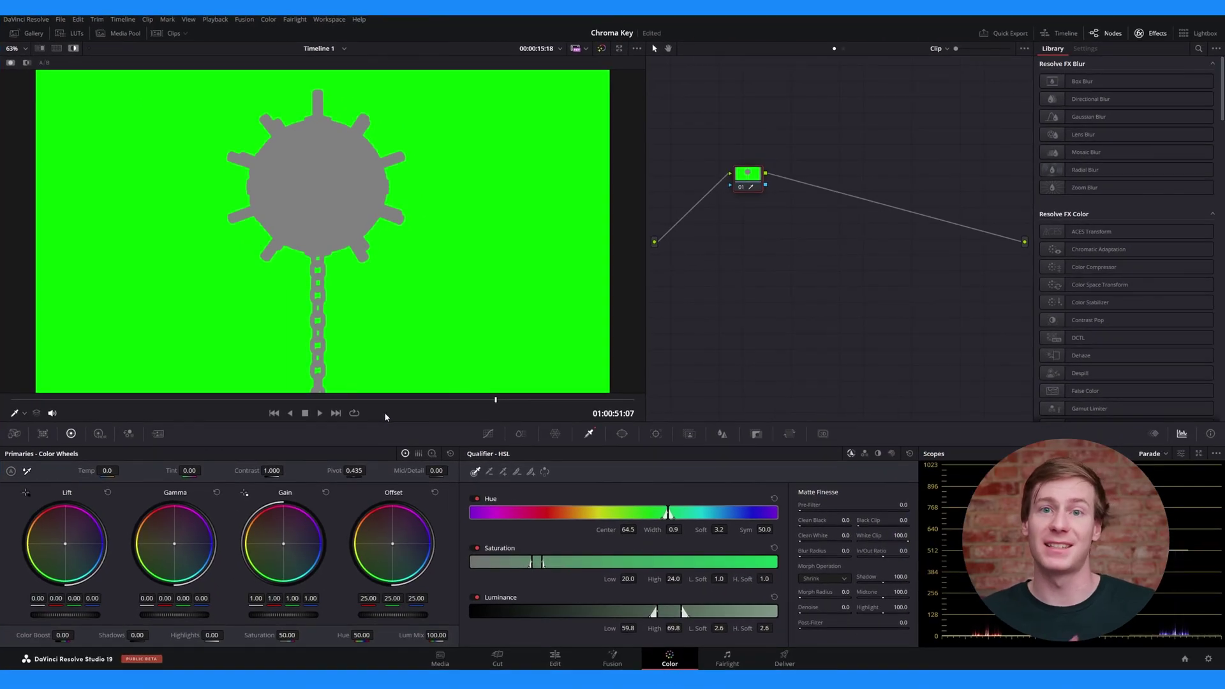
left_click(757, 433)
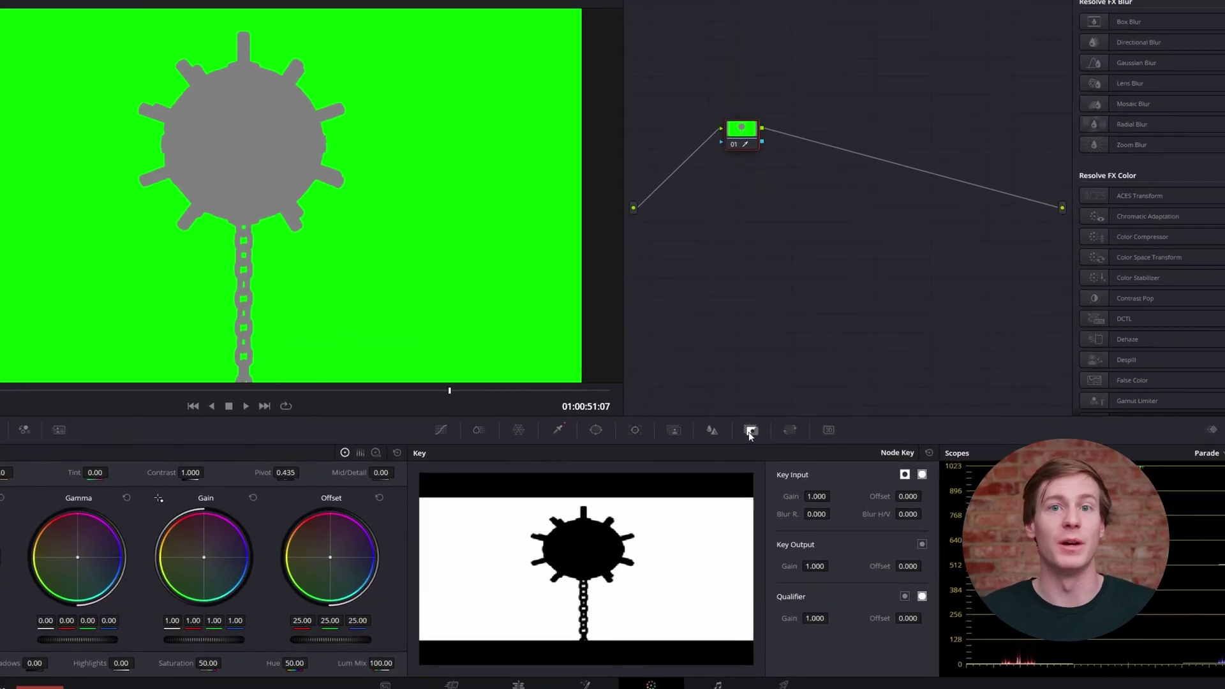
Invert the key to keep the mine, then set Clean Black 4.8, Clean White 66.9 and raise In/Out Ratio
left_click(927, 549)
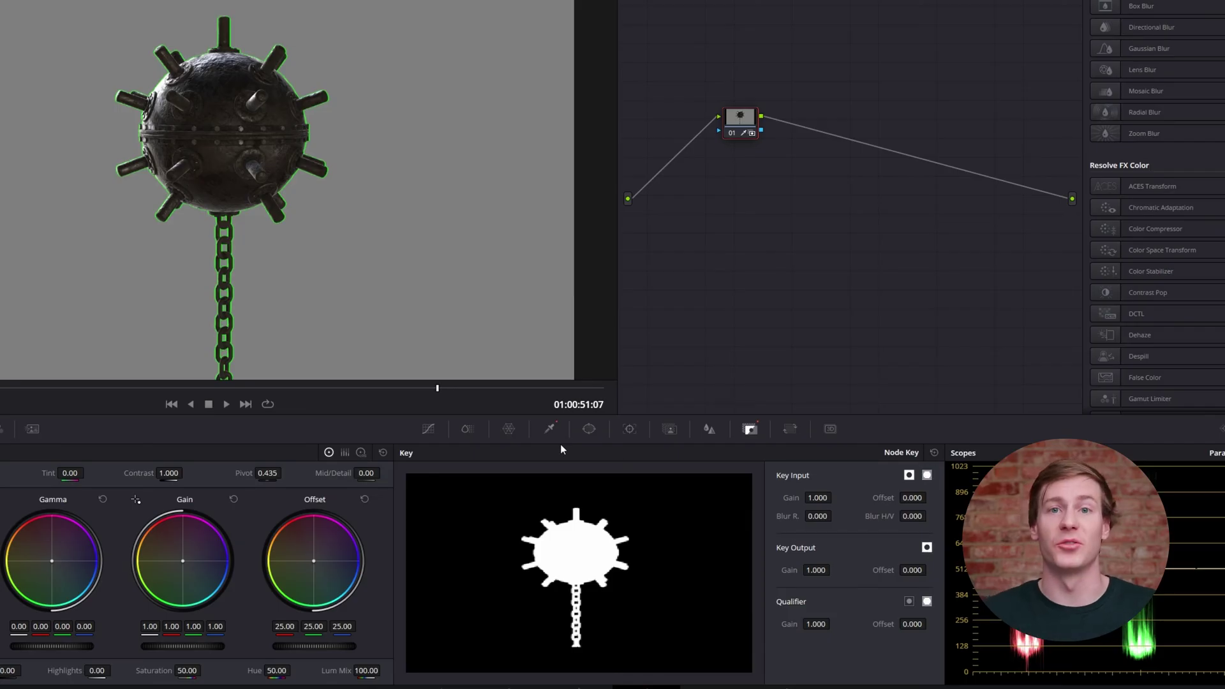
left_click(549, 429)
left_click_drag(792, 536, 805, 538)
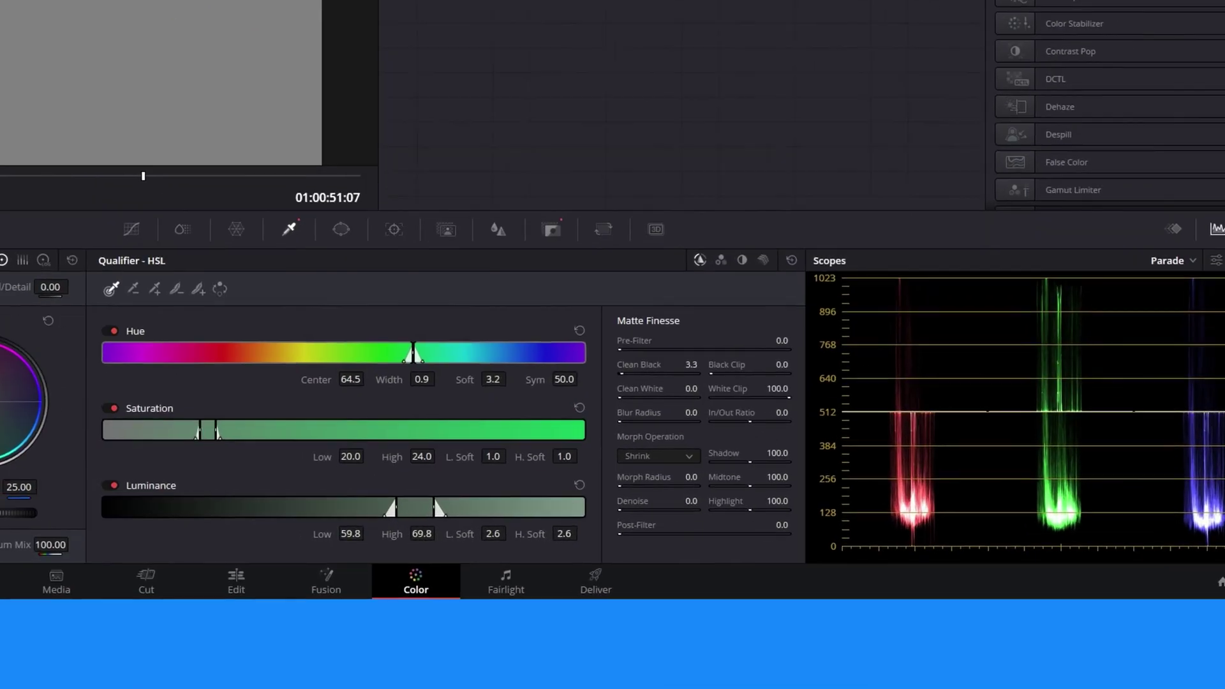
mouse_move(620, 373)
left_mouse_down()
mouse_move(624, 398)
mouse_move(625, 373)
mouse_move(644, 373)
left_mouse_up()
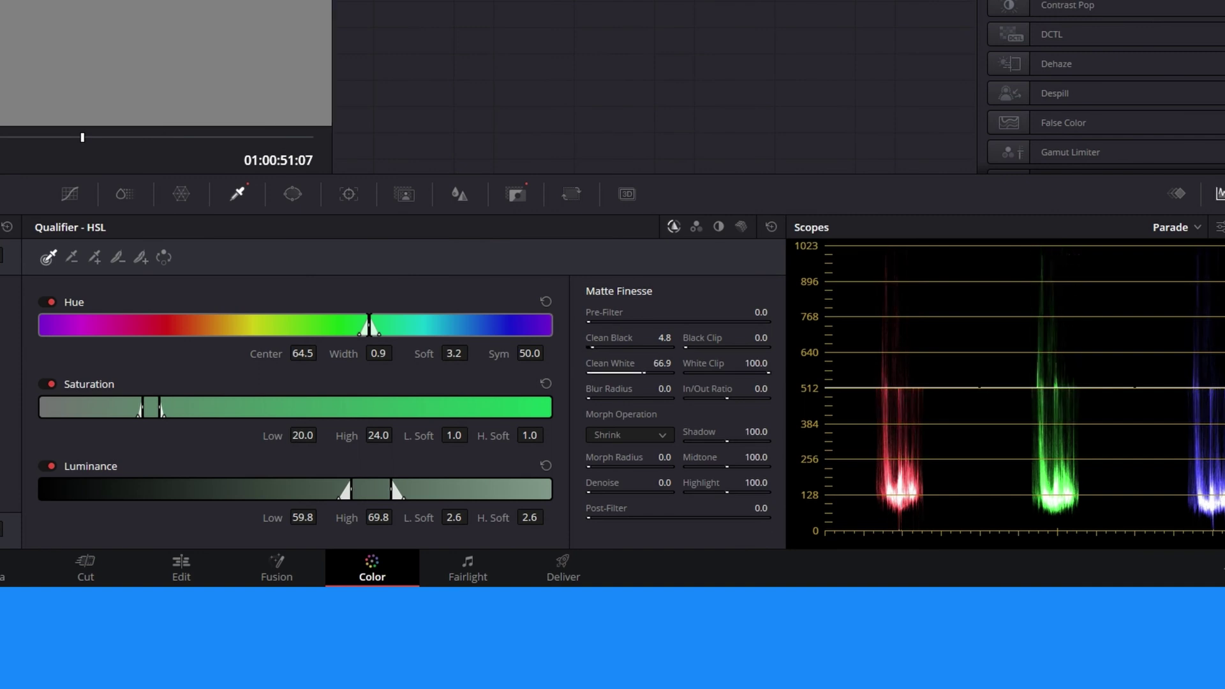
left_click_drag(689, 375, 702, 374)
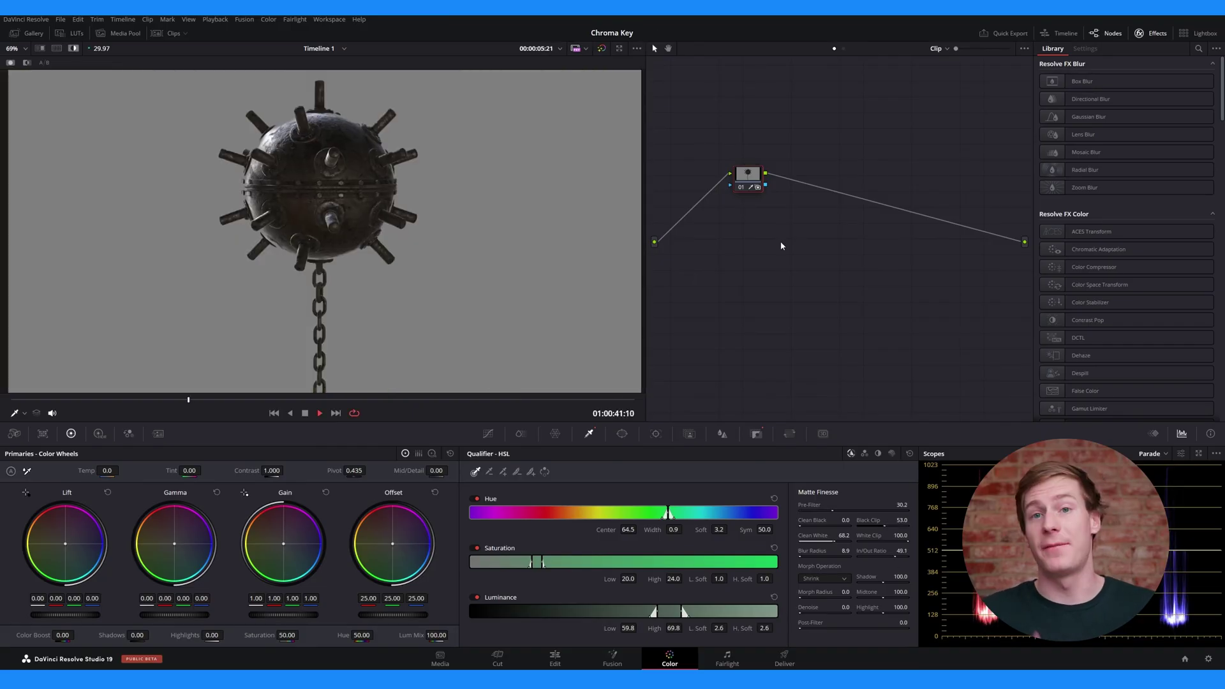
left_click(567, 653)
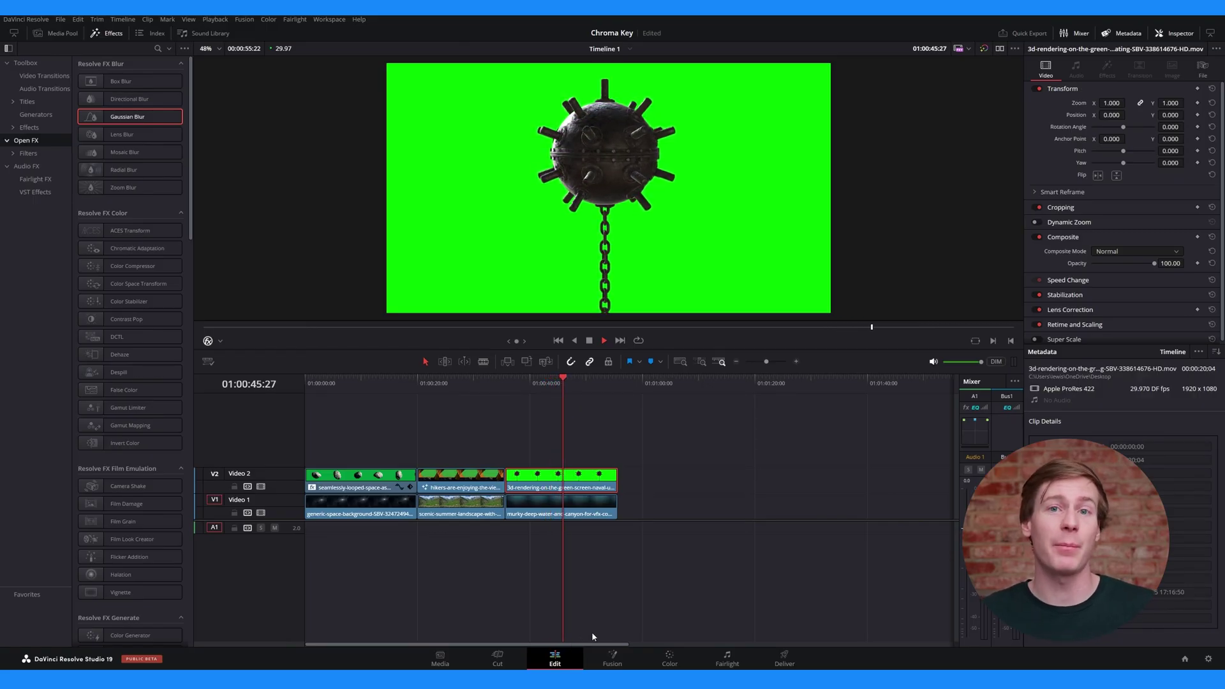
left_click(680, 660)
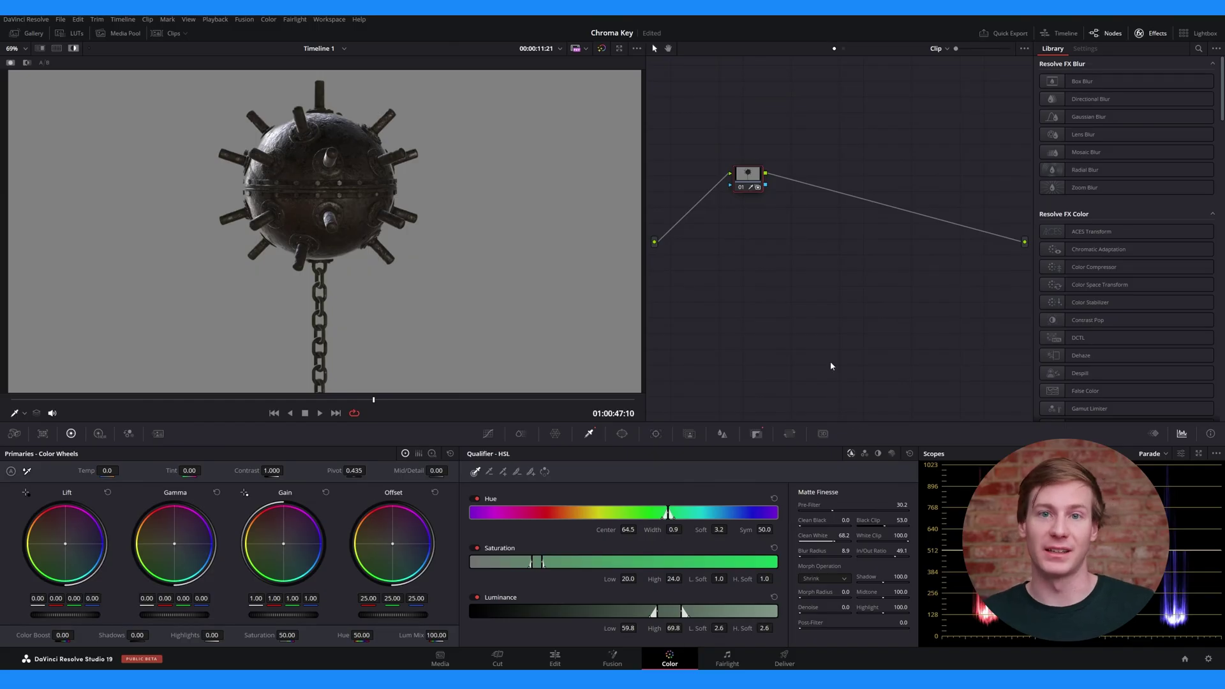
right_click(779, 225)
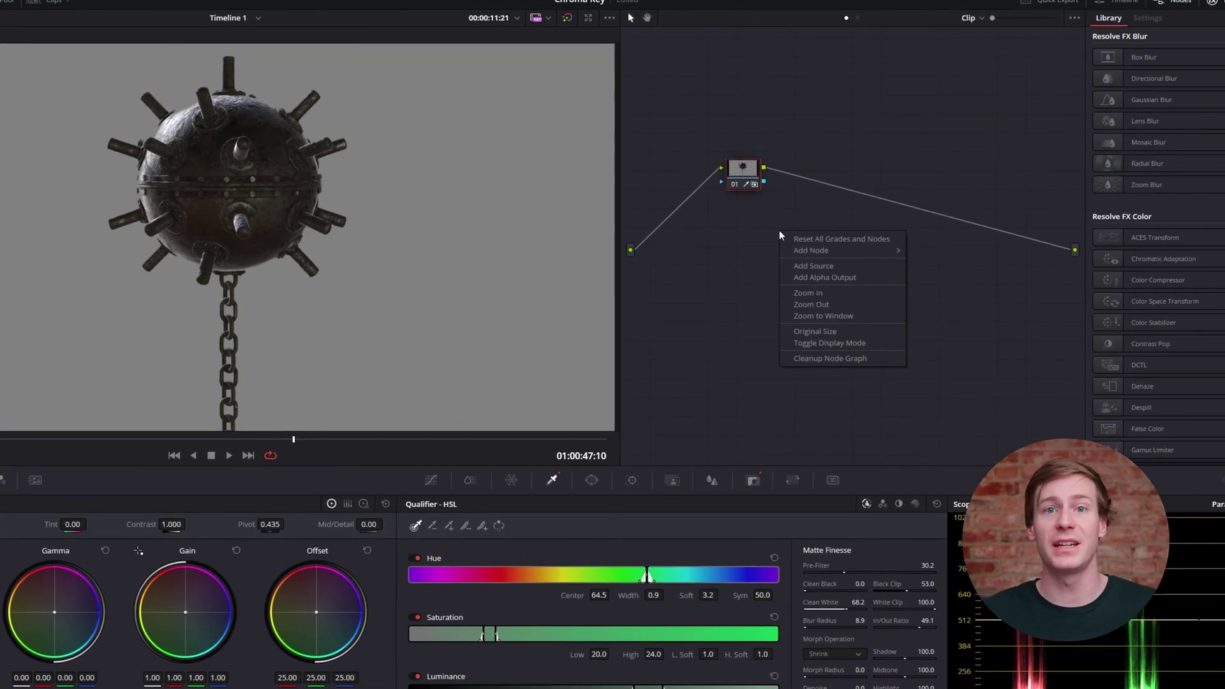
Add an alpha output fed by node 01's key and preview the mine over the underwater background
left_click(847, 278)
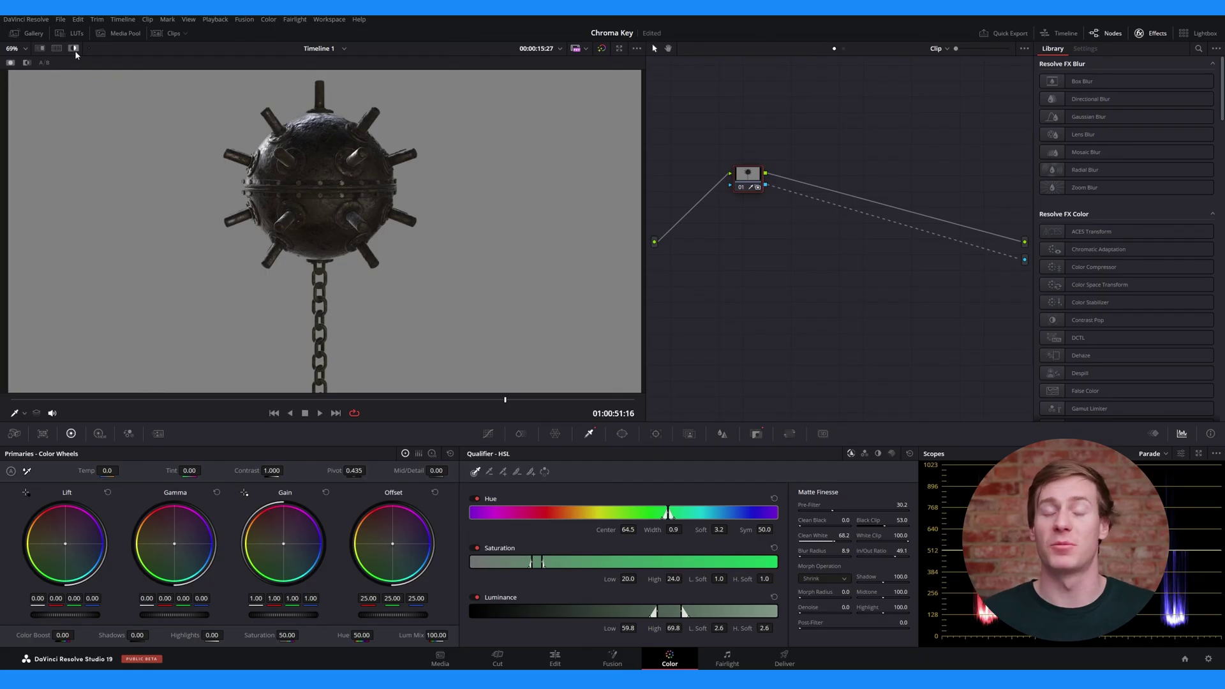
left_click(74, 48)
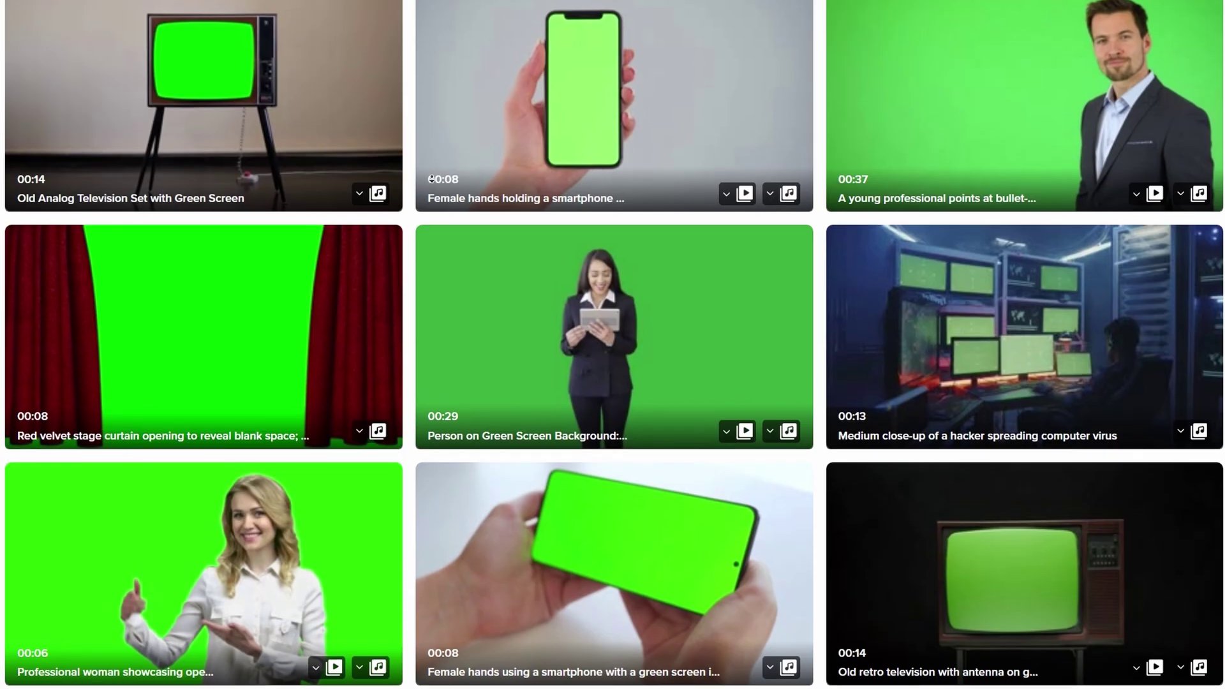
Scroll down the Storyblocks results to reveal more TV, smartphone, laptop and billboard green-screen clips
scroll(432, 179, "down", 3)
scroll(432, 179, "down", 3)
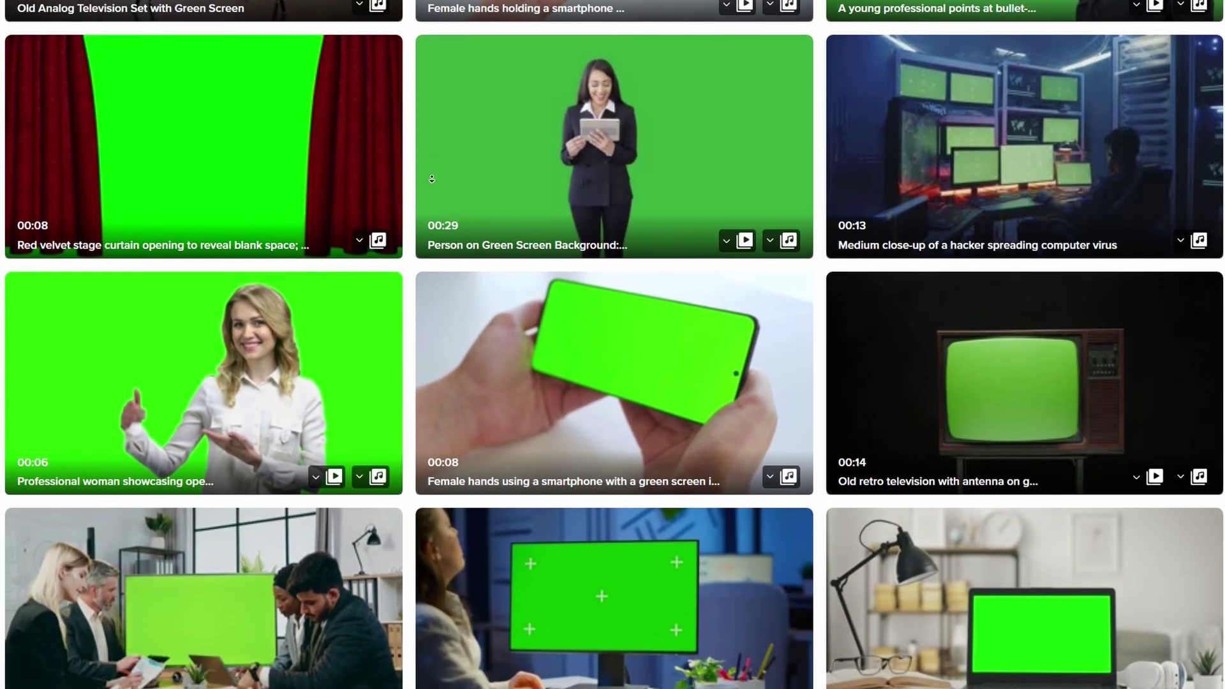
scroll(432, 179, "down", 3)
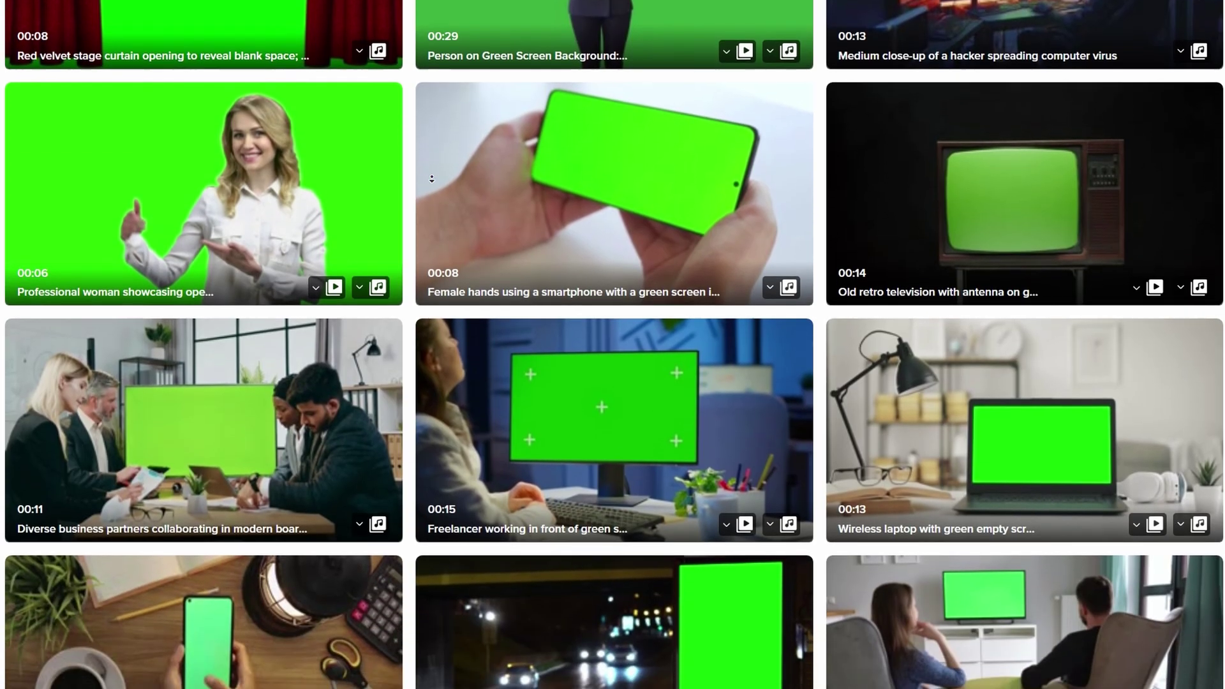
scroll(431, 179, "down", 3)
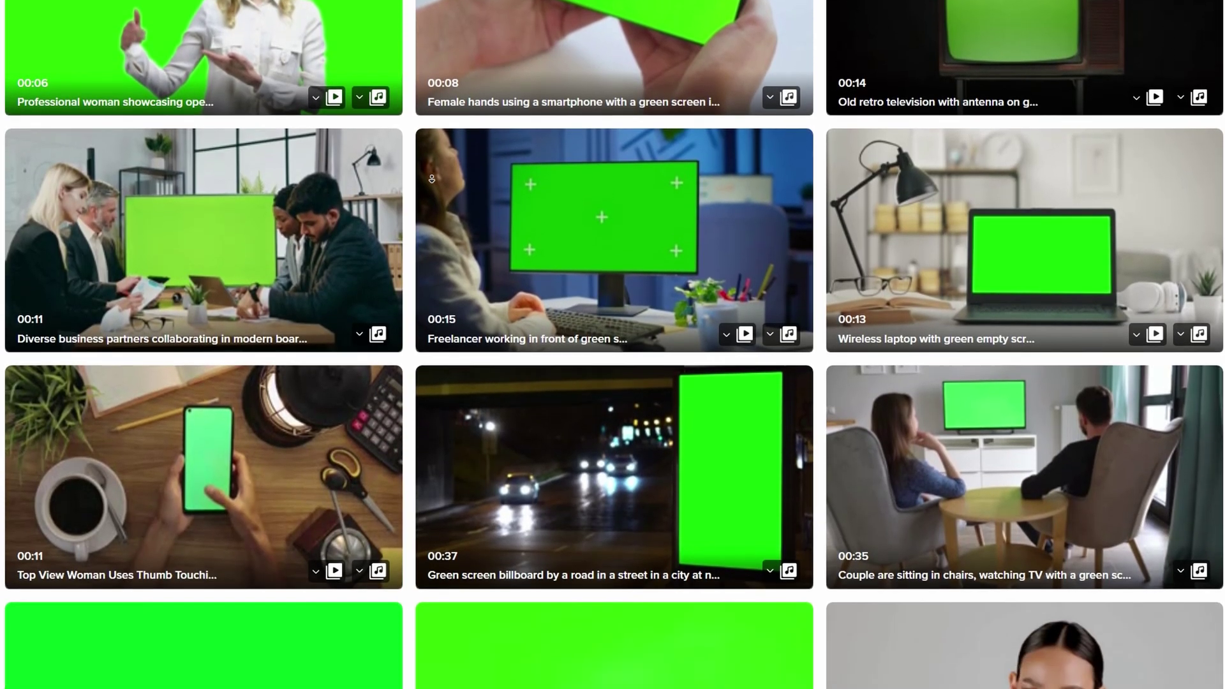